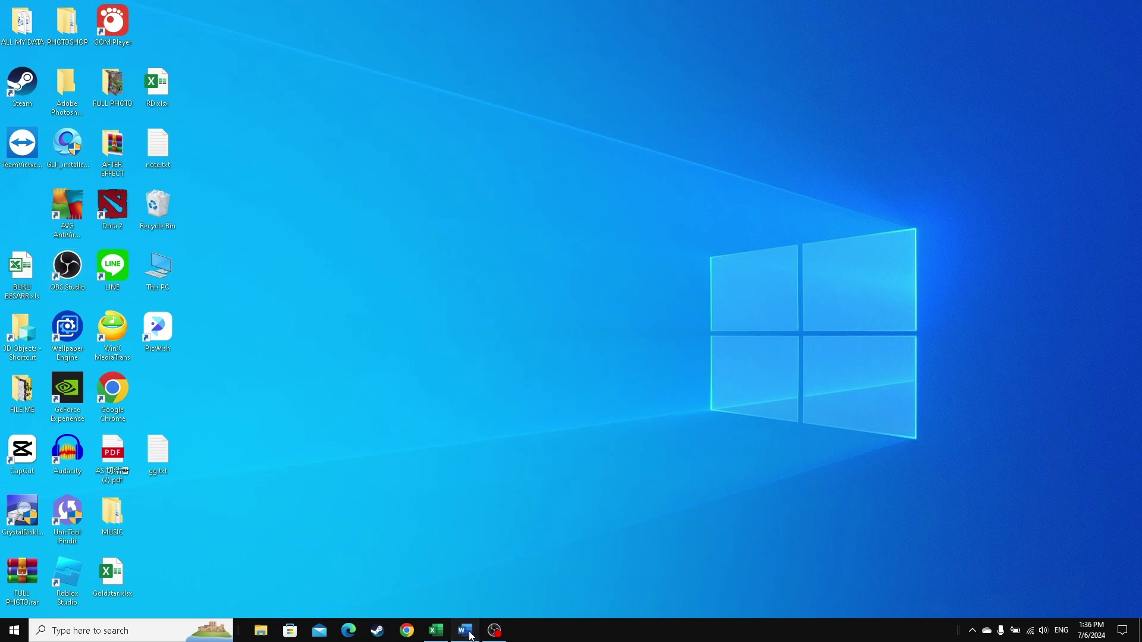
left_click(465, 630)
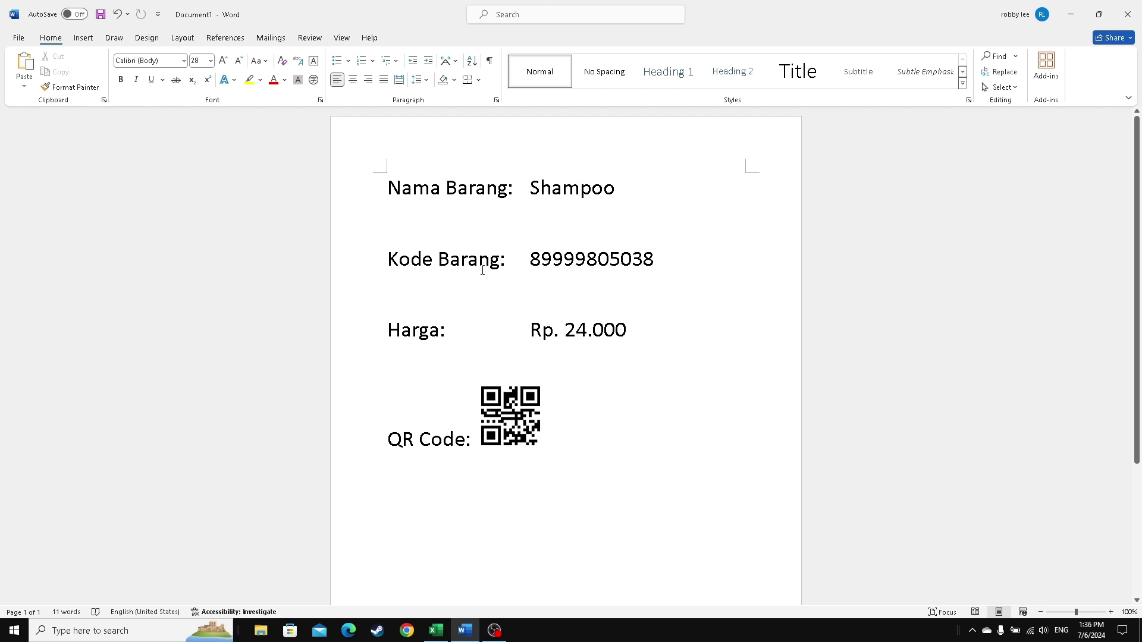
Step: Delete the old QR code image from the label's QR Code: line
left_click(498, 427)
key("Delete")
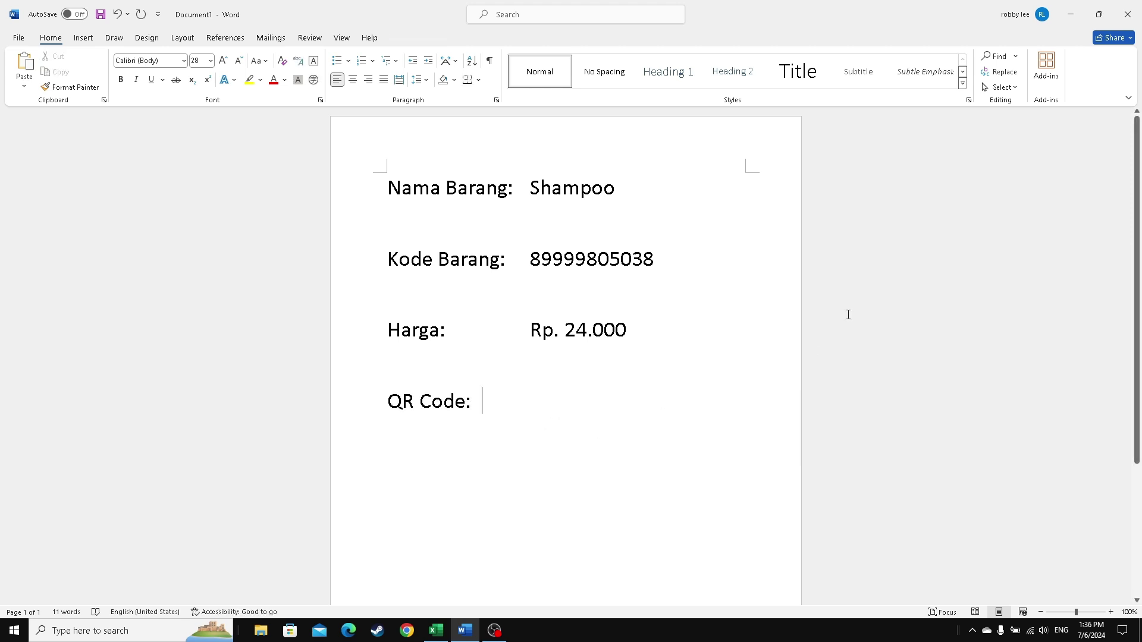
Step: Open the Office Add-ins window by searching 'add in' from the Insert tab
left_click(83, 38)
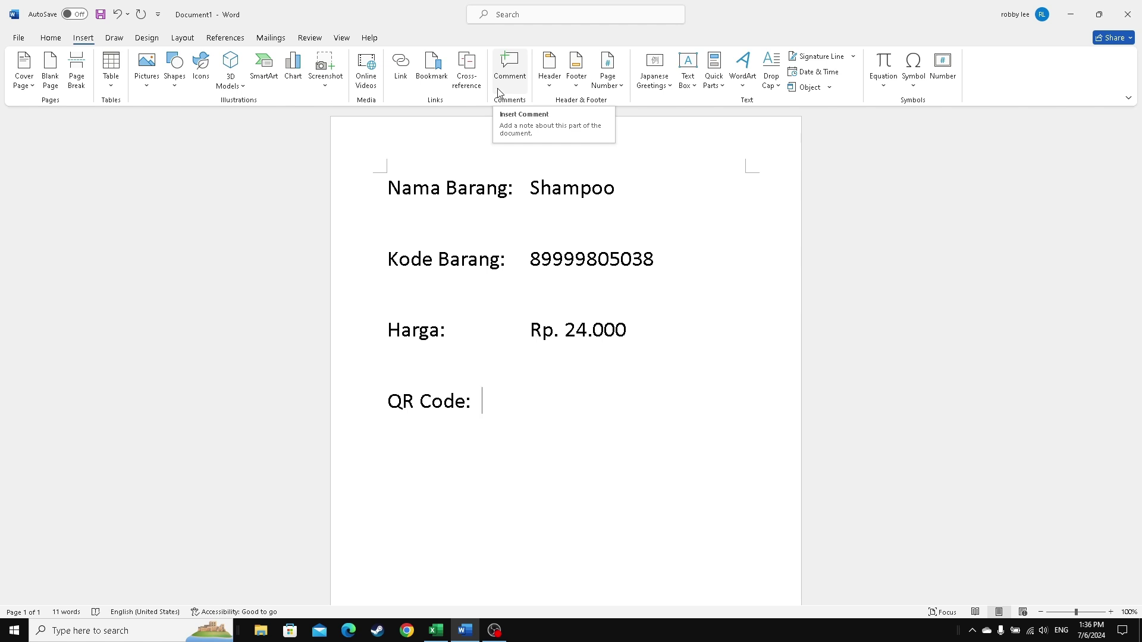
left_click(542, 20)
type("add ")
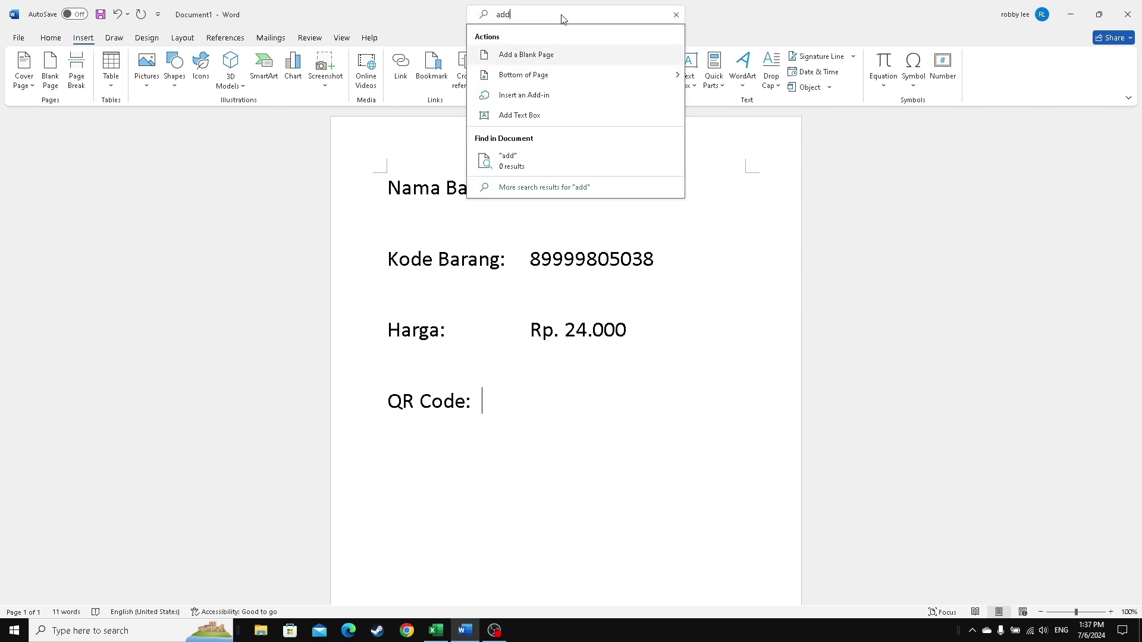
type("in")
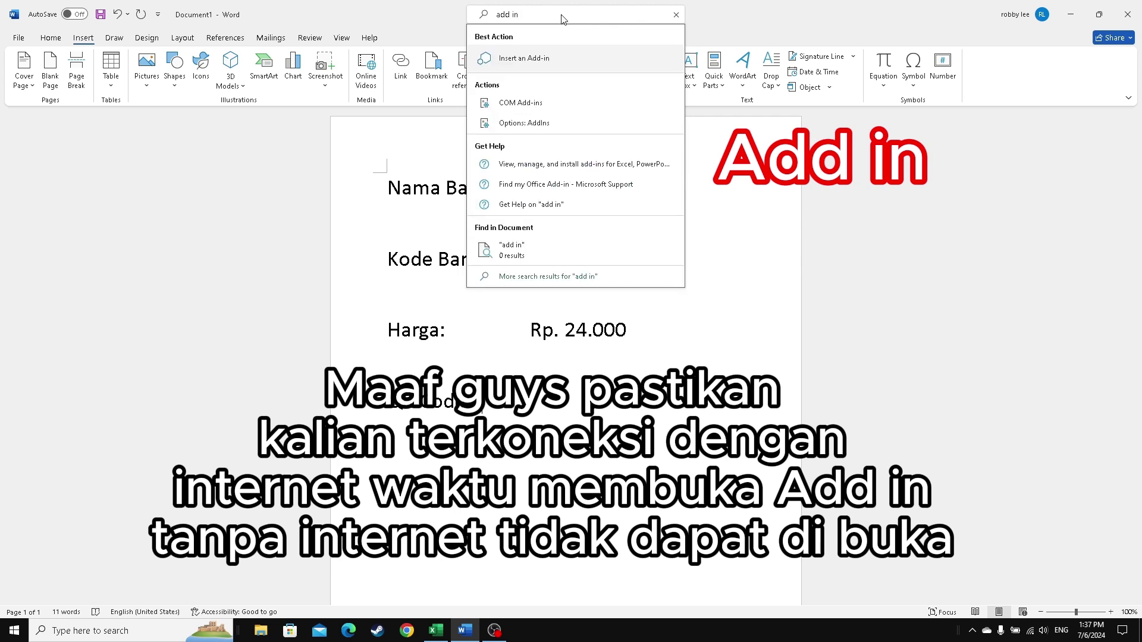
left_click(523, 59)
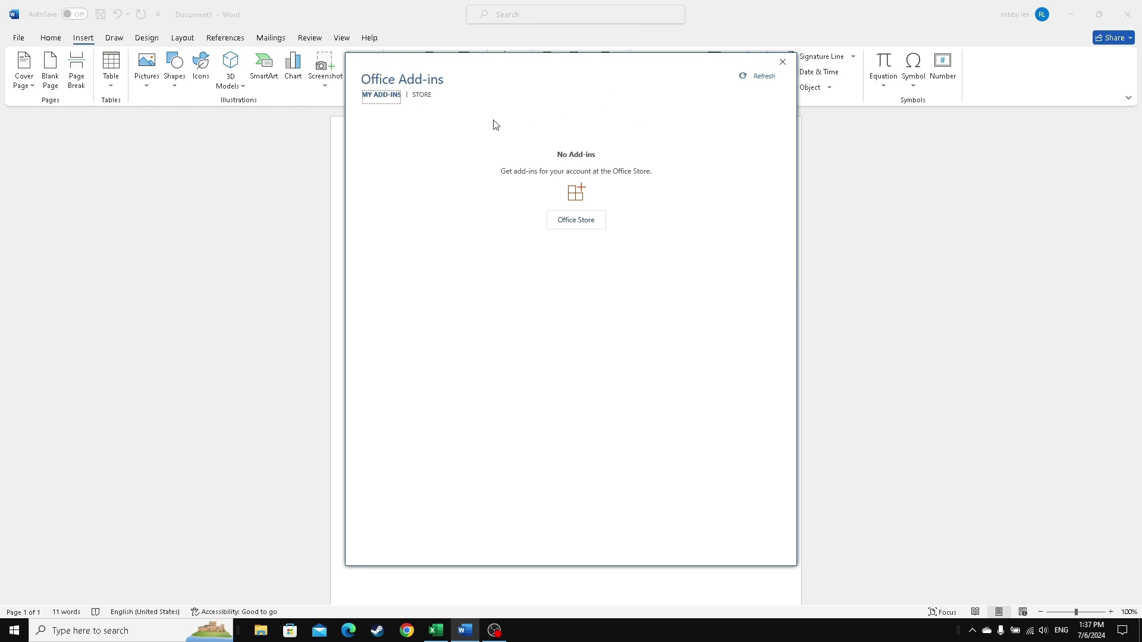
Step: Find QR4Office in the add-in Store, add it and accept its license terms
left_click(419, 95)
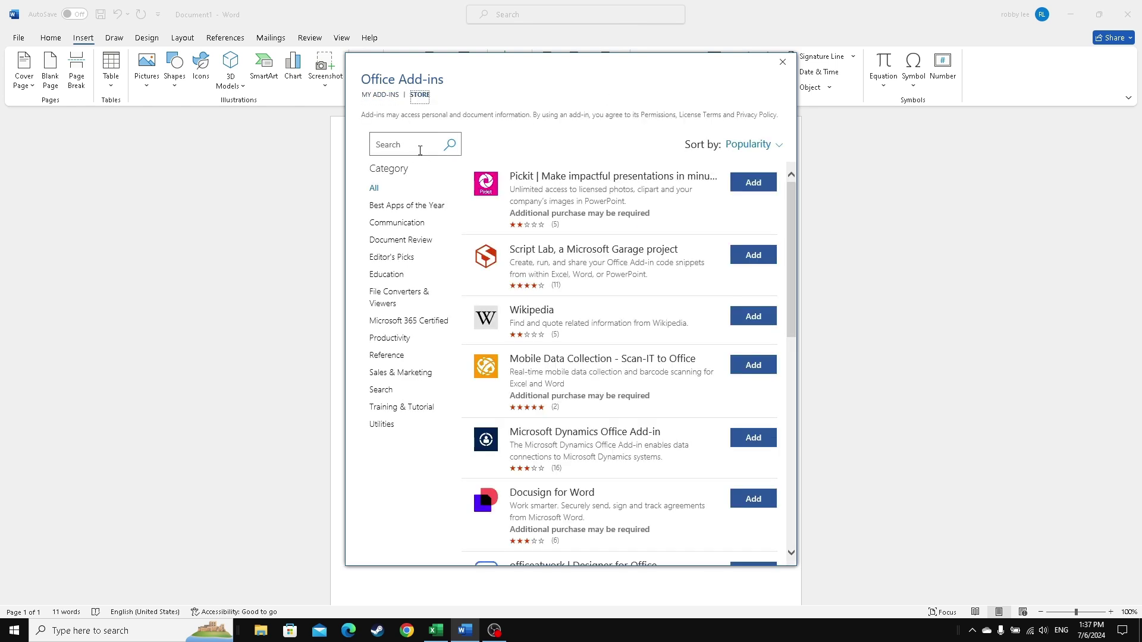
left_click(420, 150)
type("qr4")
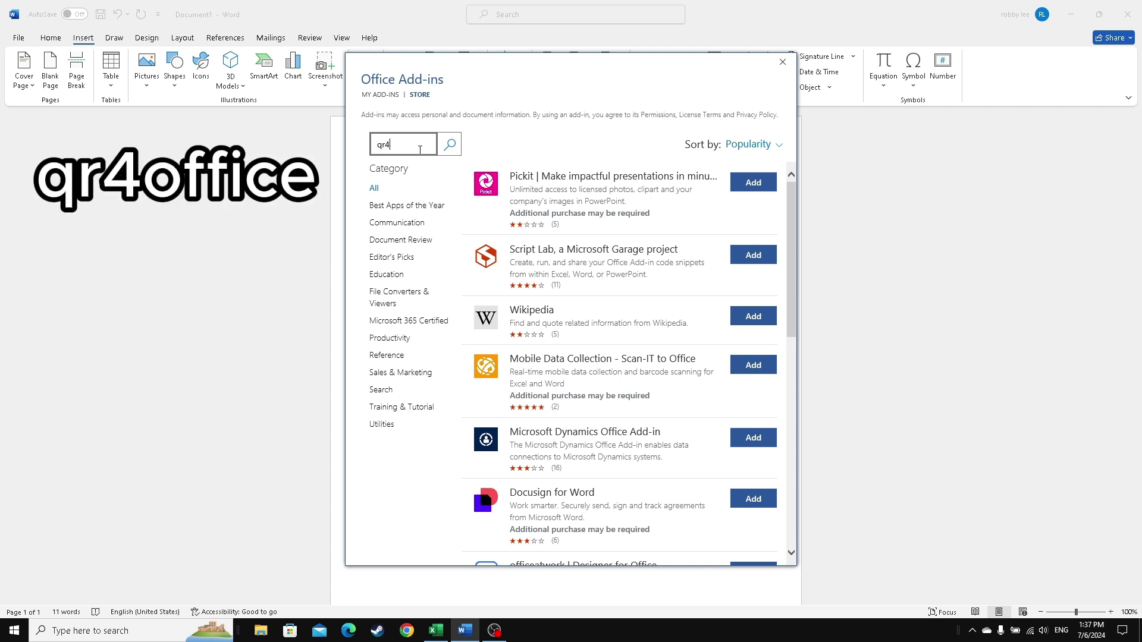
type("office")
left_click(451, 152)
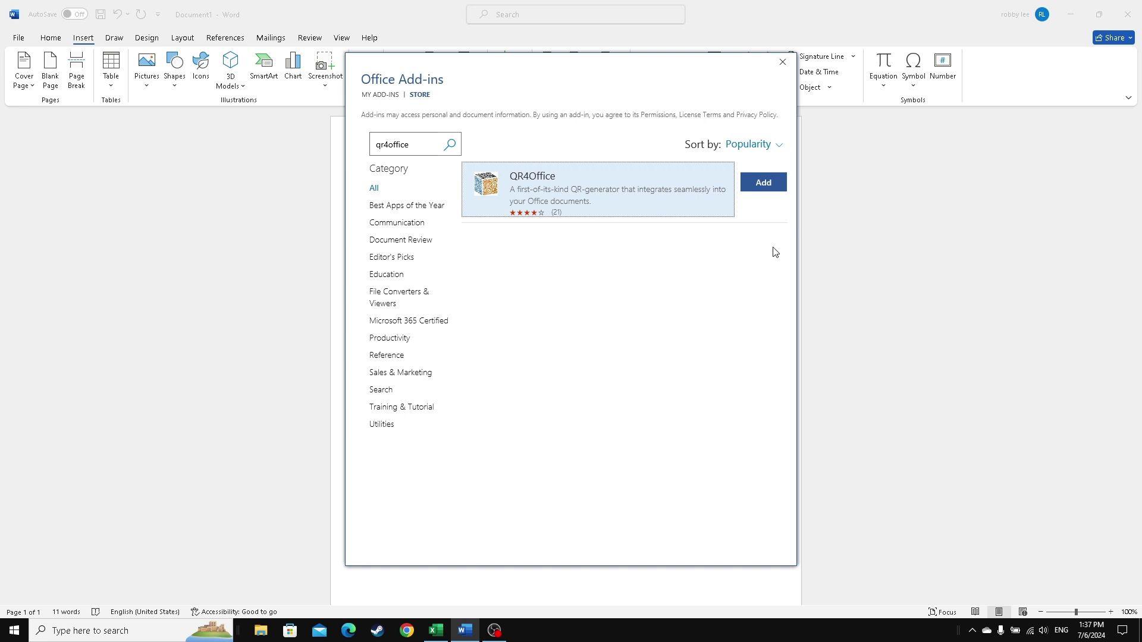
left_click(764, 184)
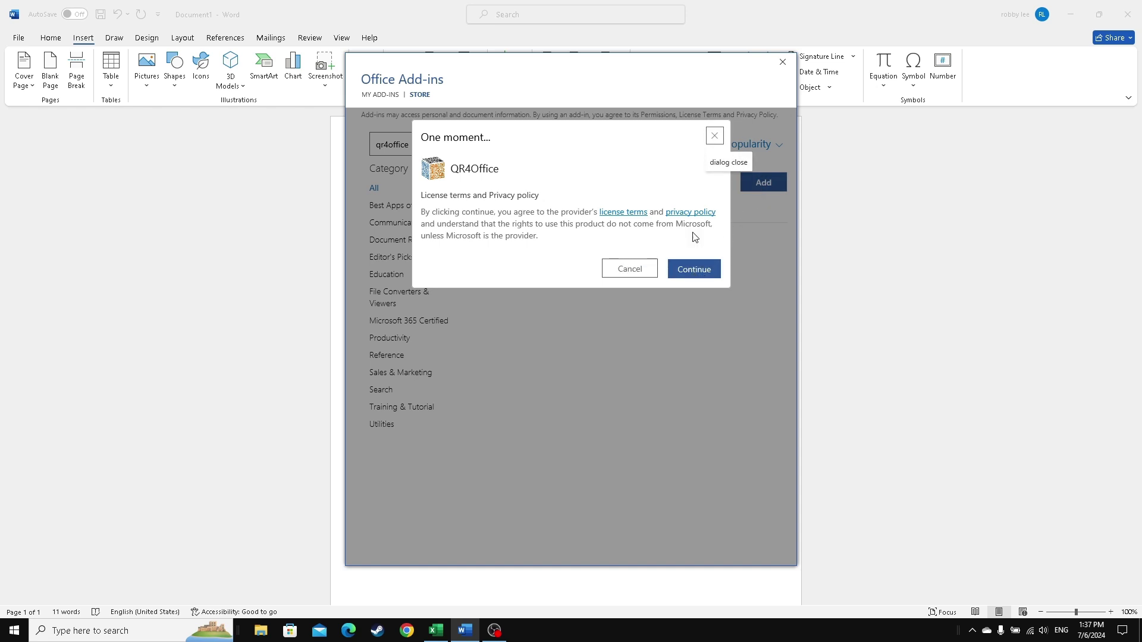
left_click(690, 270)
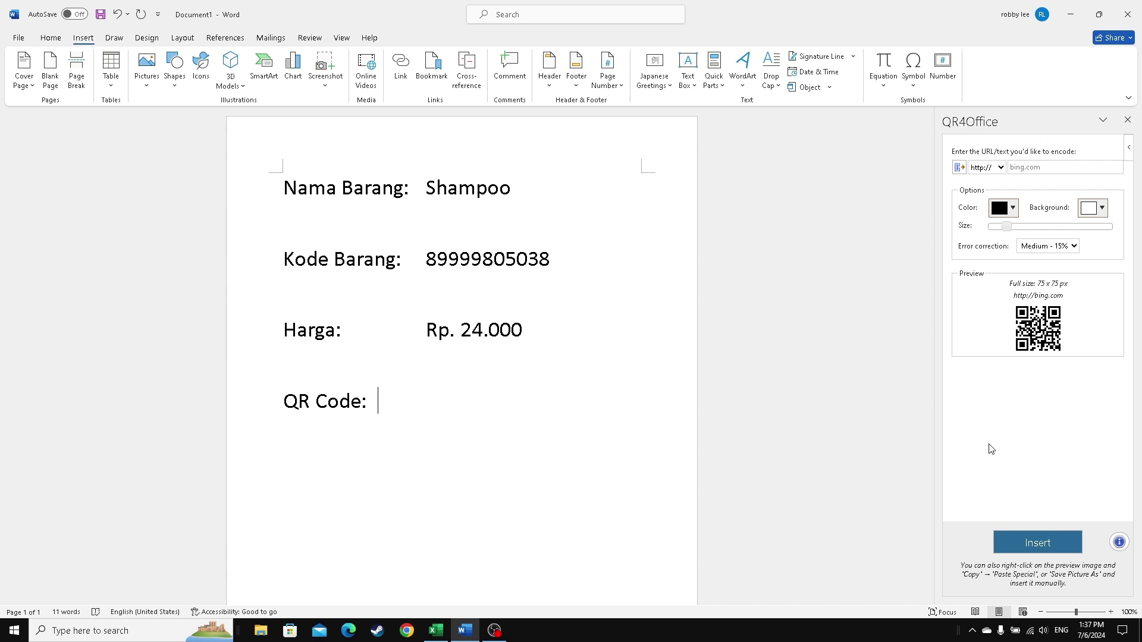
mouse_move(462, 357)
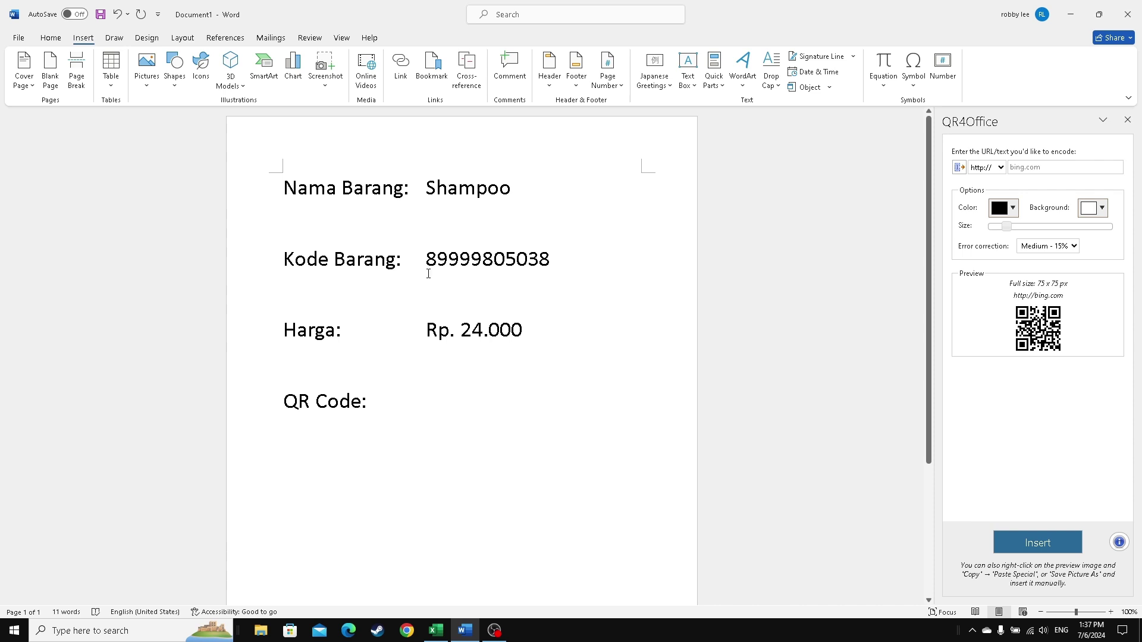
left_click_drag(428, 274, 554, 272)
key("ctrl+c")
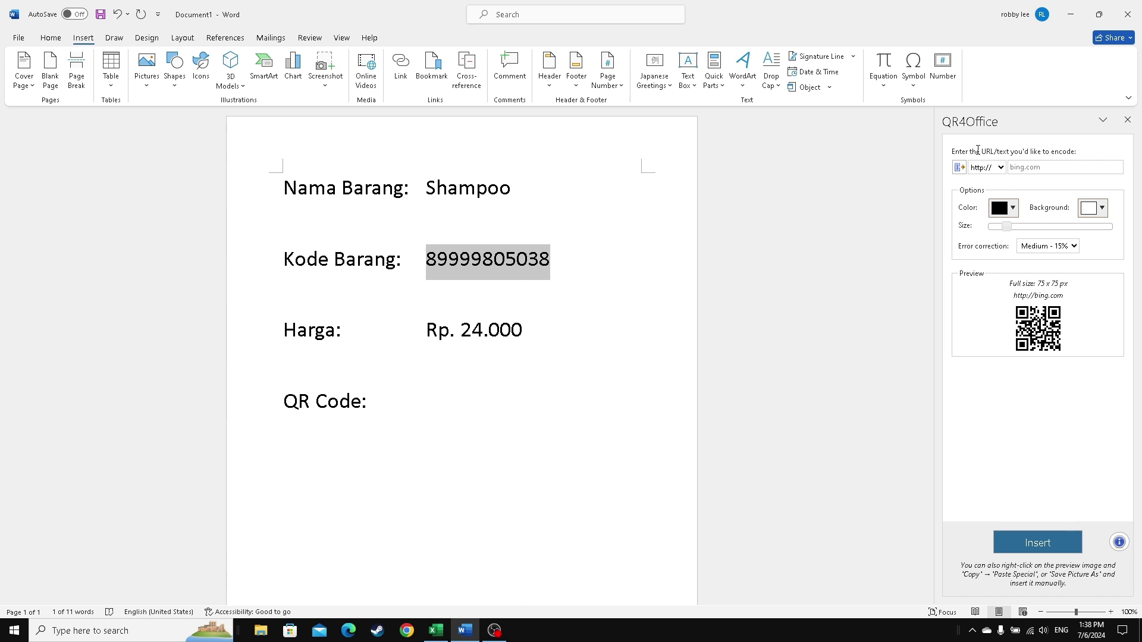
left_click(987, 168)
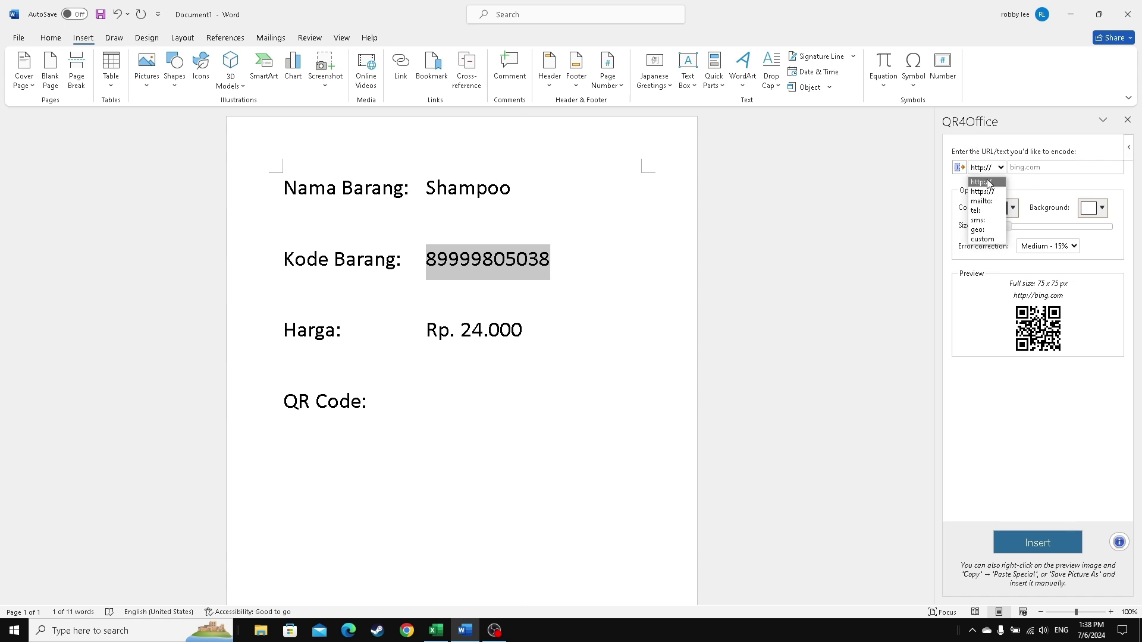
left_click(995, 240)
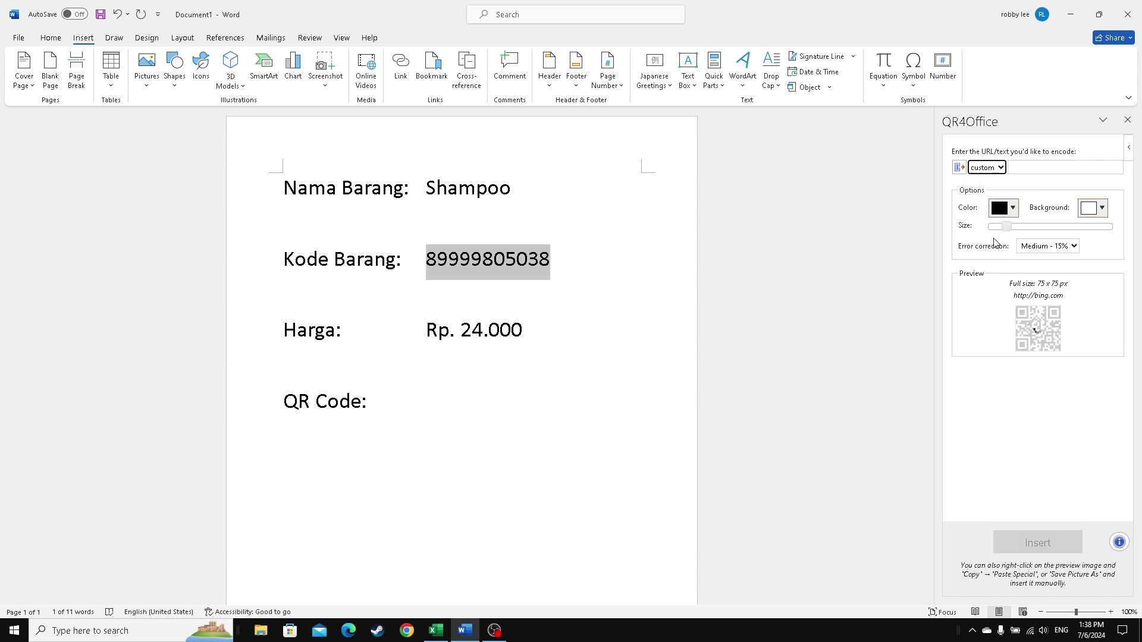
left_click(1025, 168)
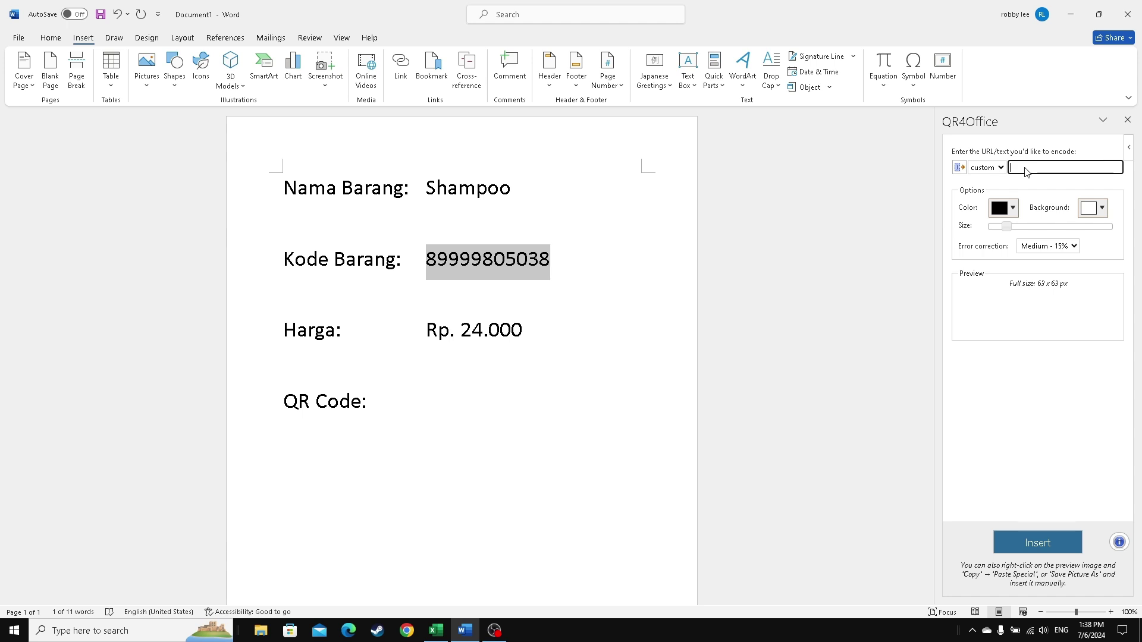
key("ctrl+v")
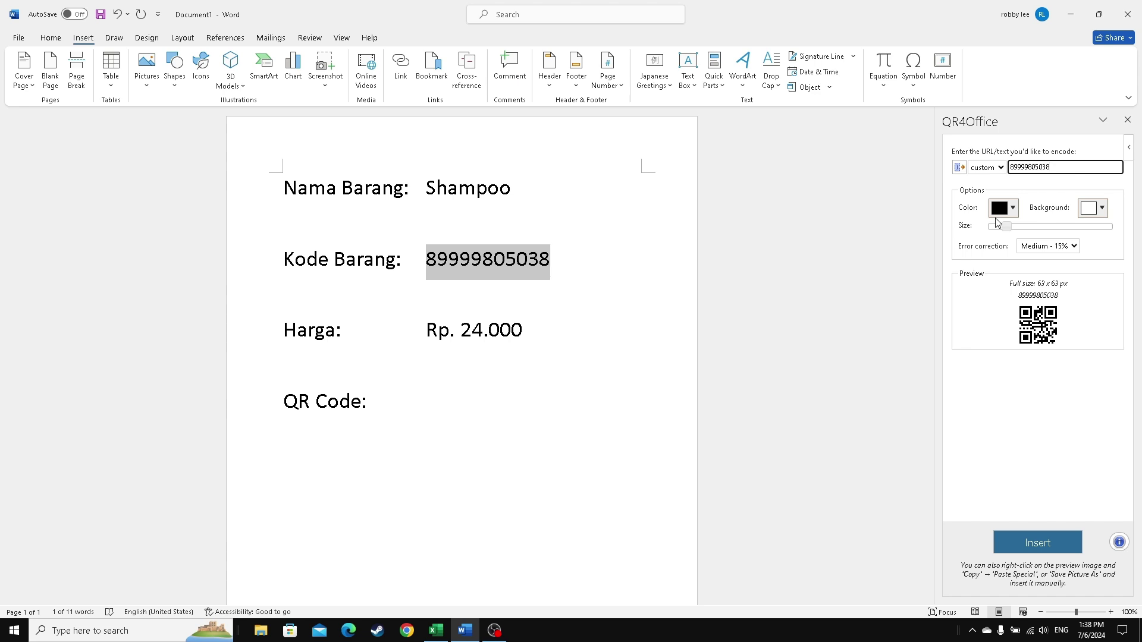
left_click(999, 208)
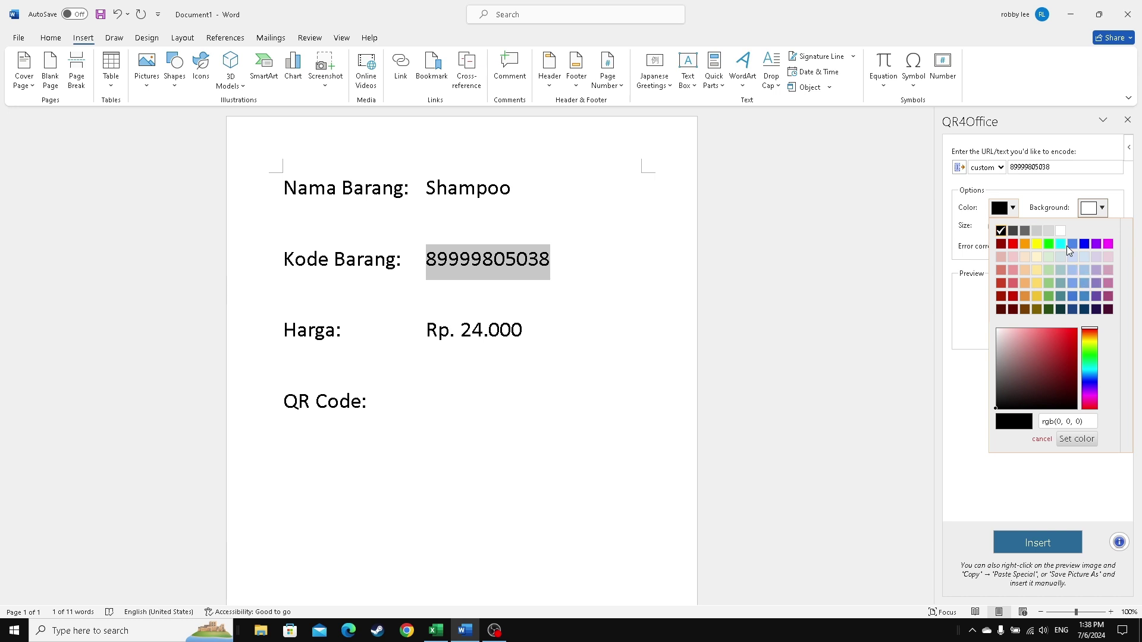
Step: Keep the QR code black, size it to 84 x 84 px, and keep Medium - 15% error correction
left_click(1003, 194)
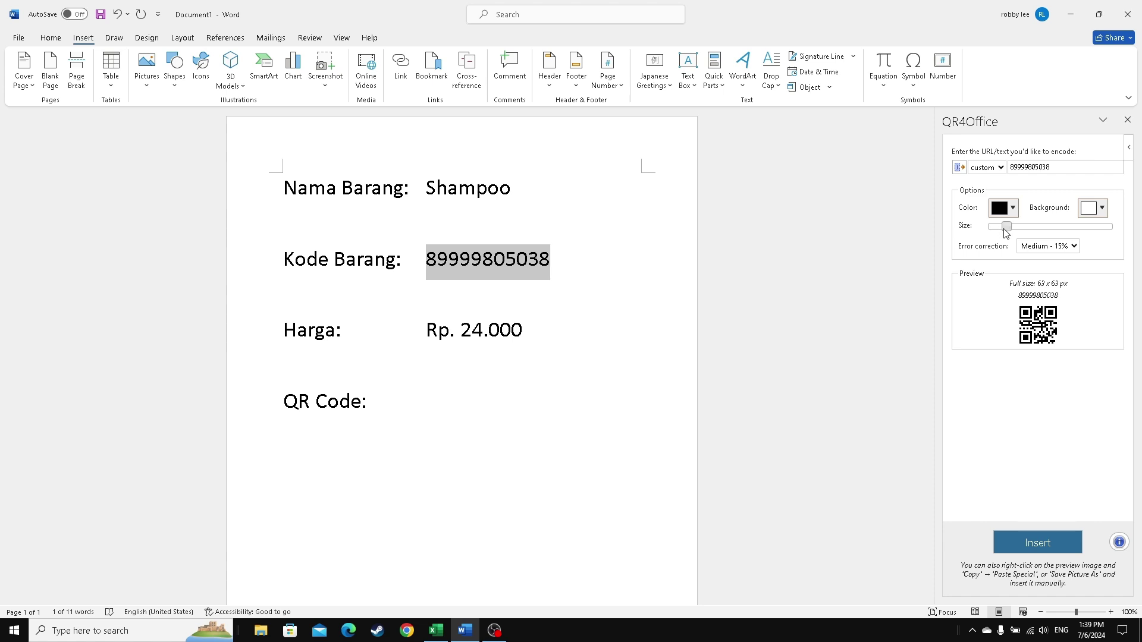
left_click_drag(1005, 228, 1024, 228)
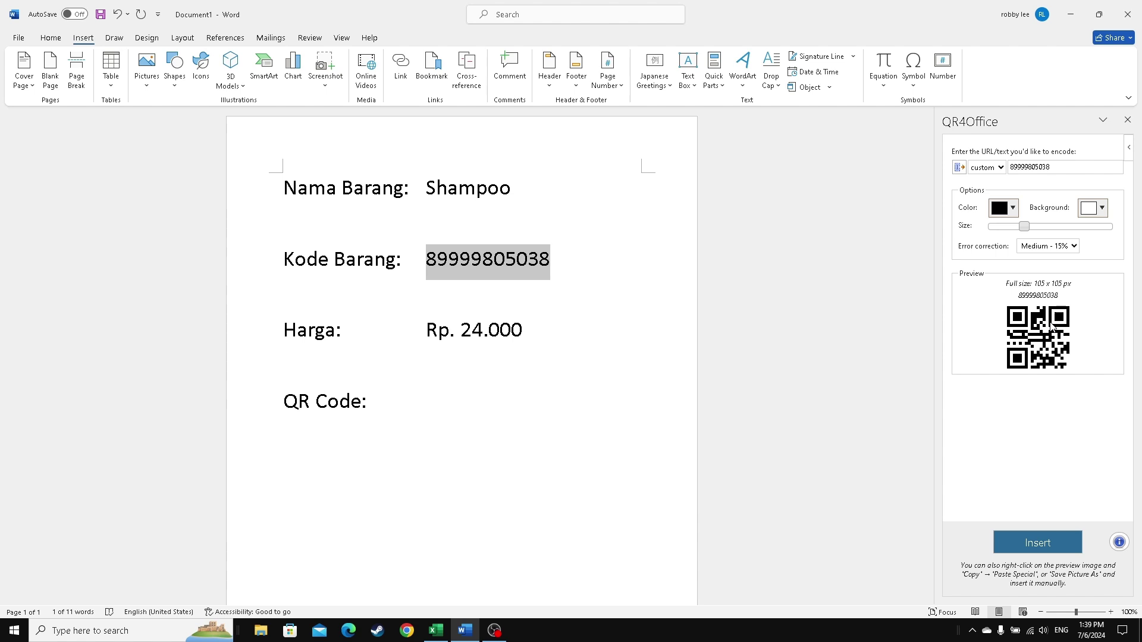
left_click_drag(1024, 227, 997, 227)
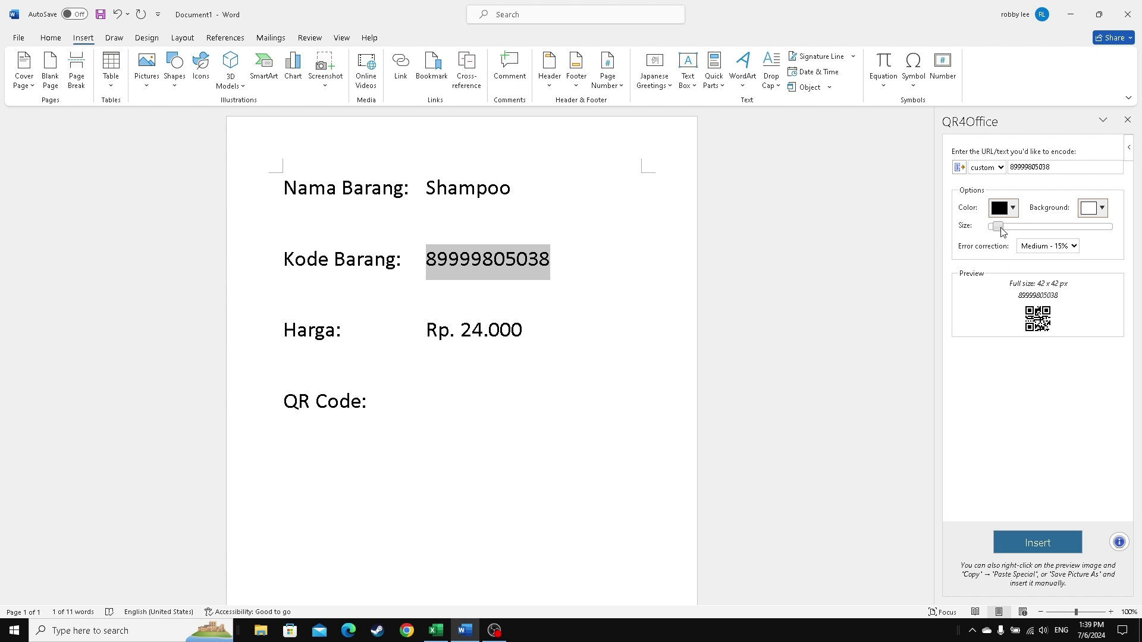
left_click_drag(1000, 228, 1016, 231)
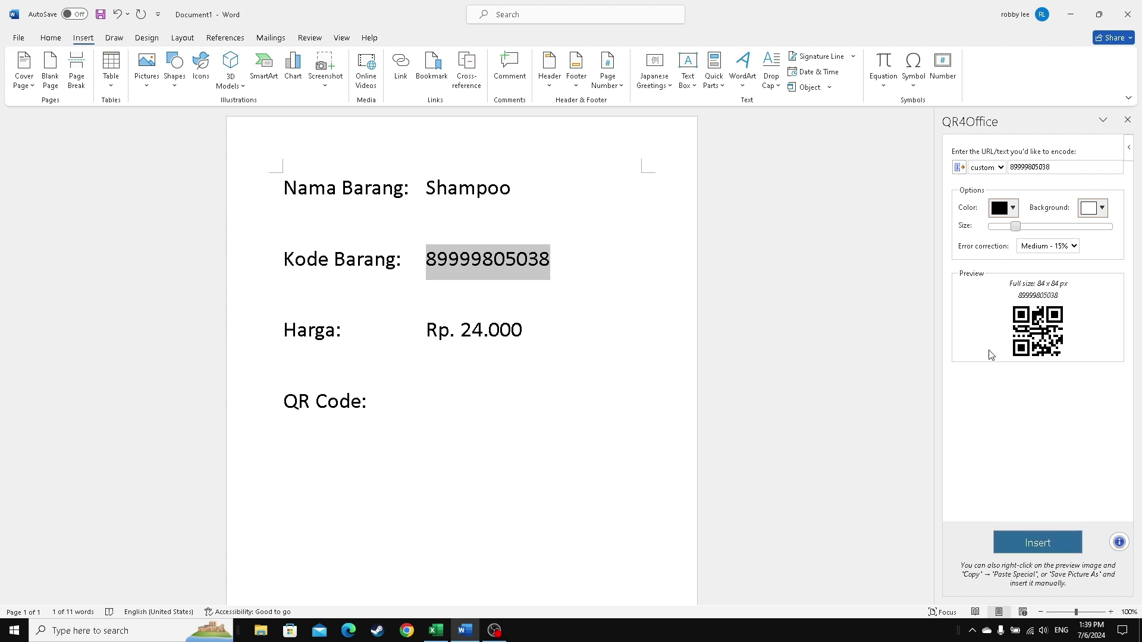
left_click(1043, 252)
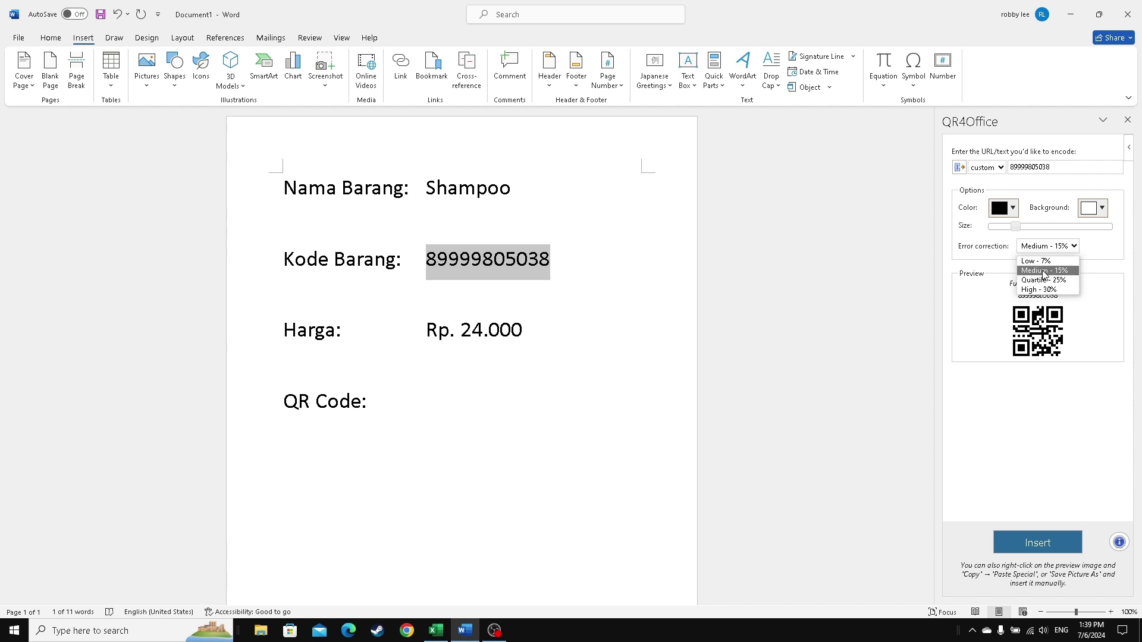
left_click(1007, 255)
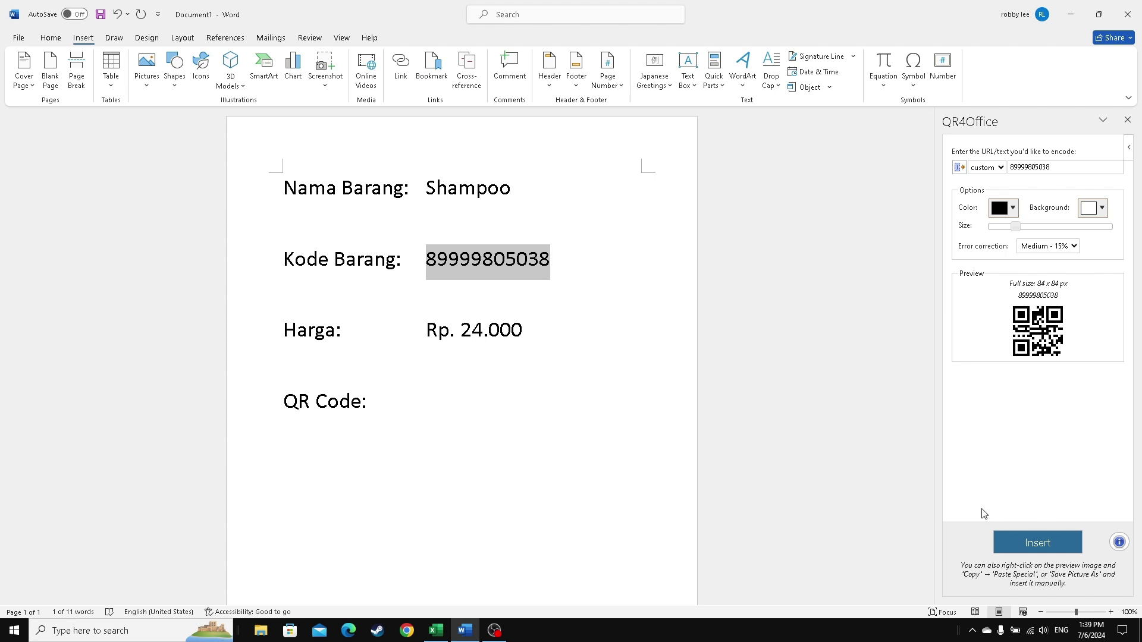
left_click(1042, 550)
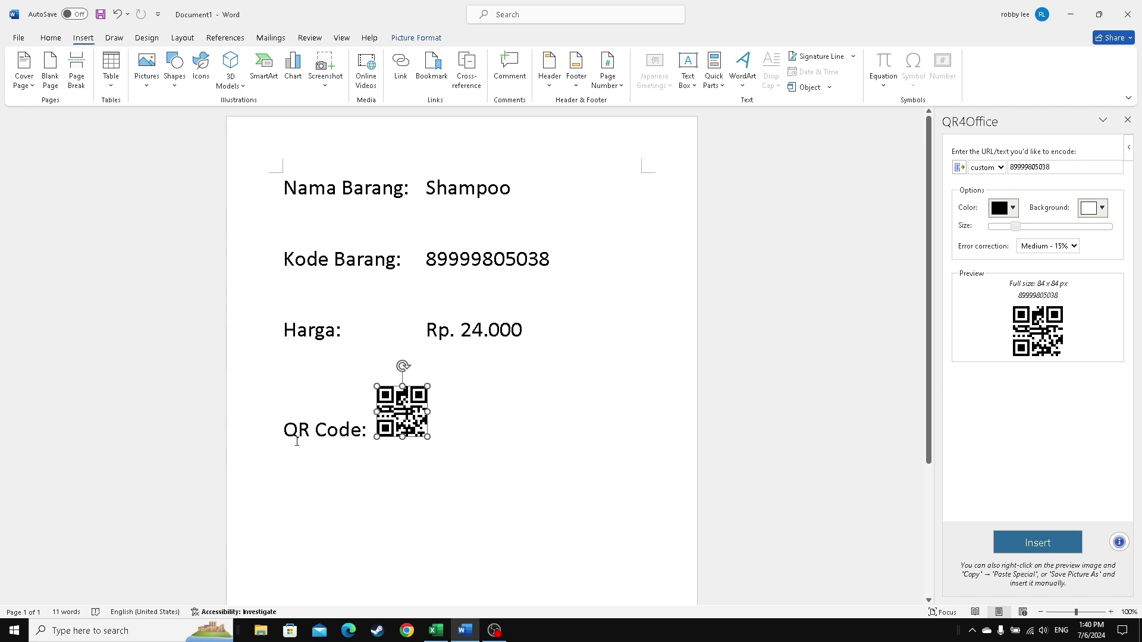
left_click(424, 462)
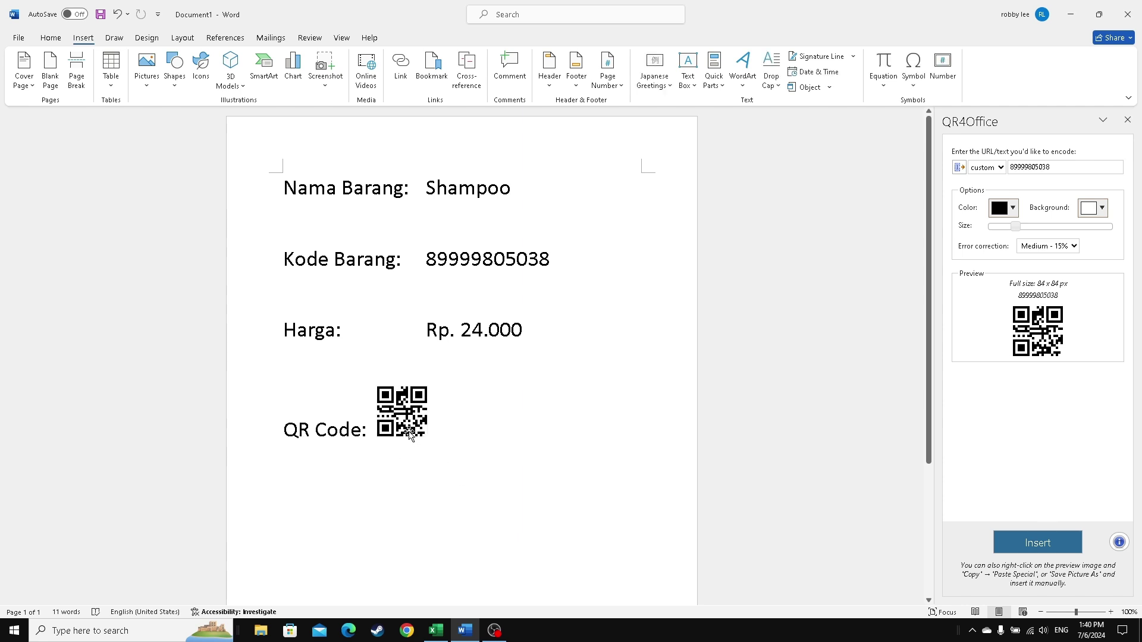
left_click(402, 406)
left_click(437, 453)
Step: Resize the QR code picture beside 'QR Code:' and then deselect it
left_click(411, 421)
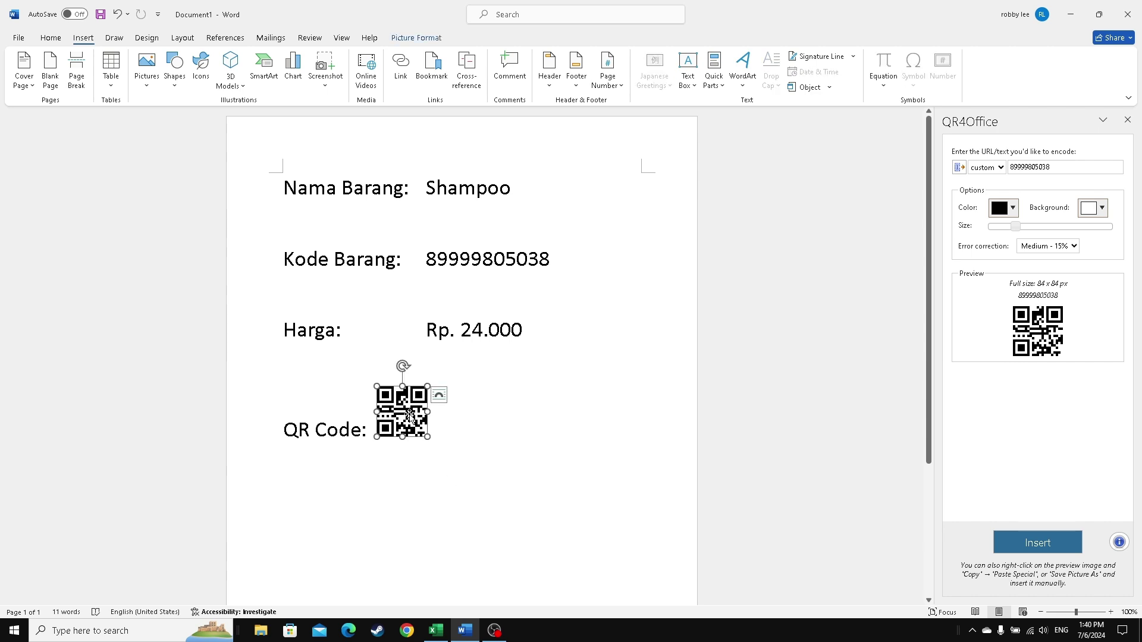
mouse_move(427, 436)
left_mouse_down()
mouse_move(449, 458)
mouse_move(474, 422)
mouse_move(437, 422)
mouse_move(433, 398)
left_mouse_up()
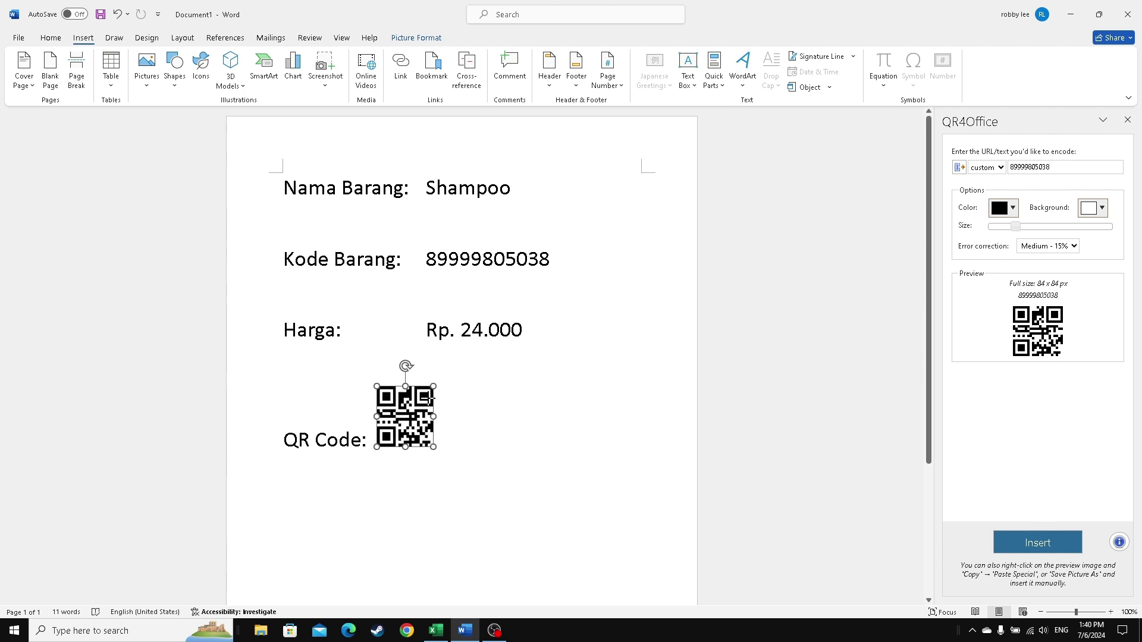
left_click(475, 452)
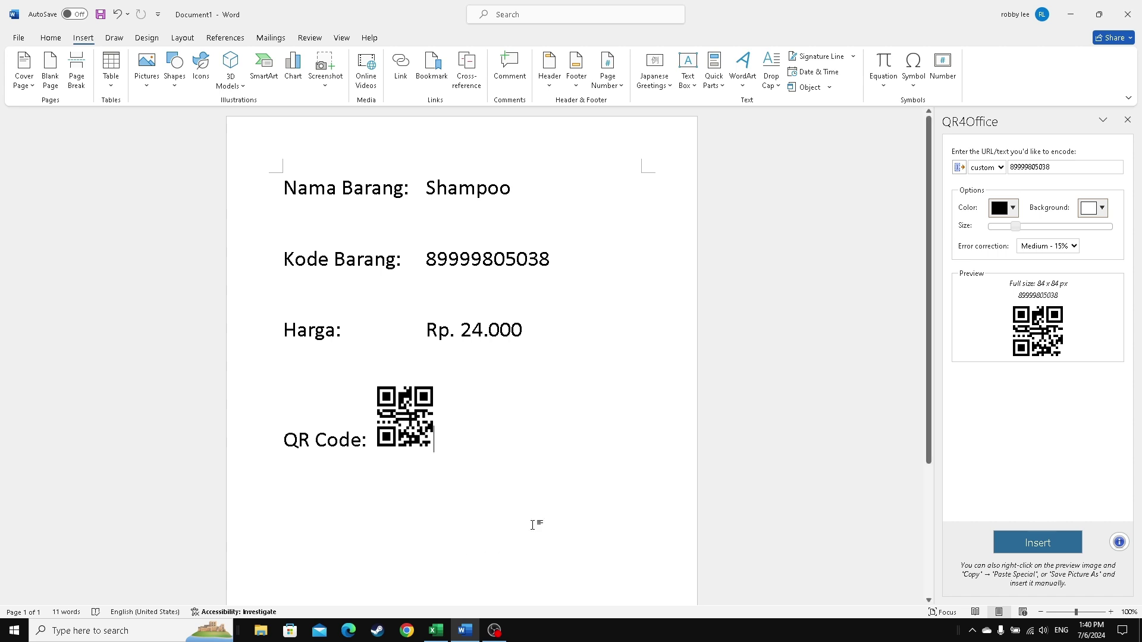
Step: Minimize Word, switch to the Shampo Excel workbook, and open Office Add-ins by searching 'add in'
left_click(1070, 15)
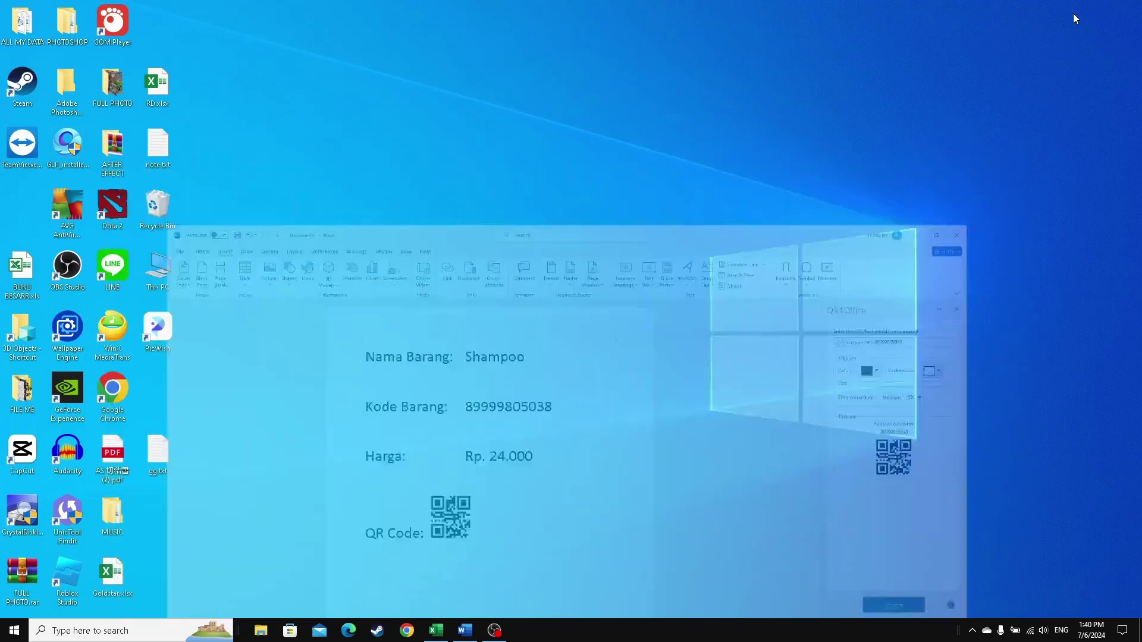
left_click(436, 630)
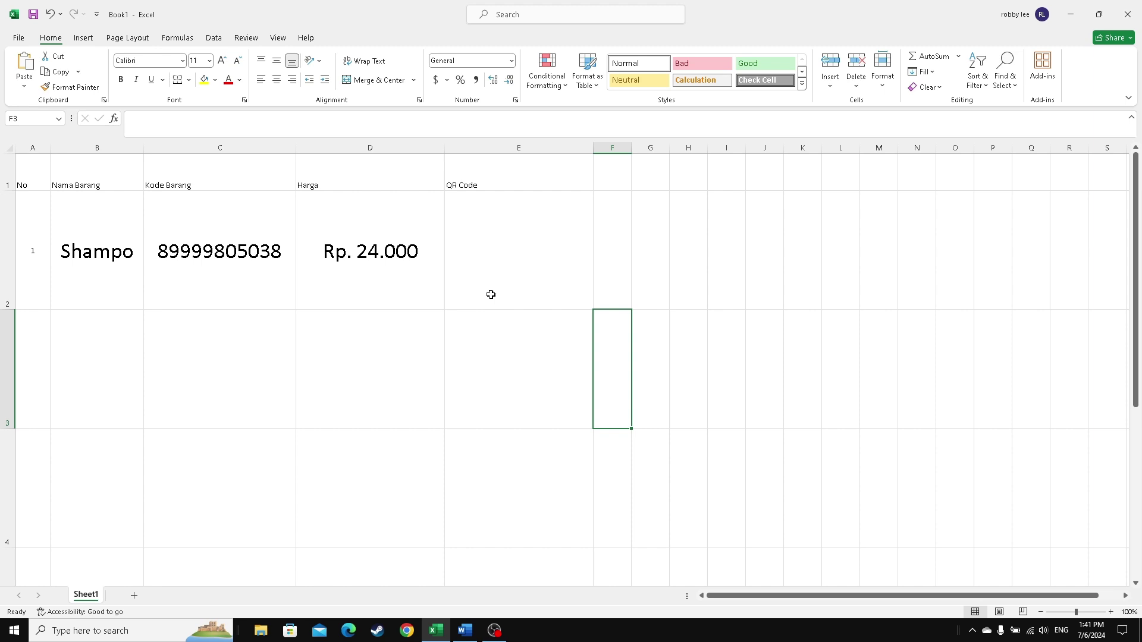
left_click(83, 37)
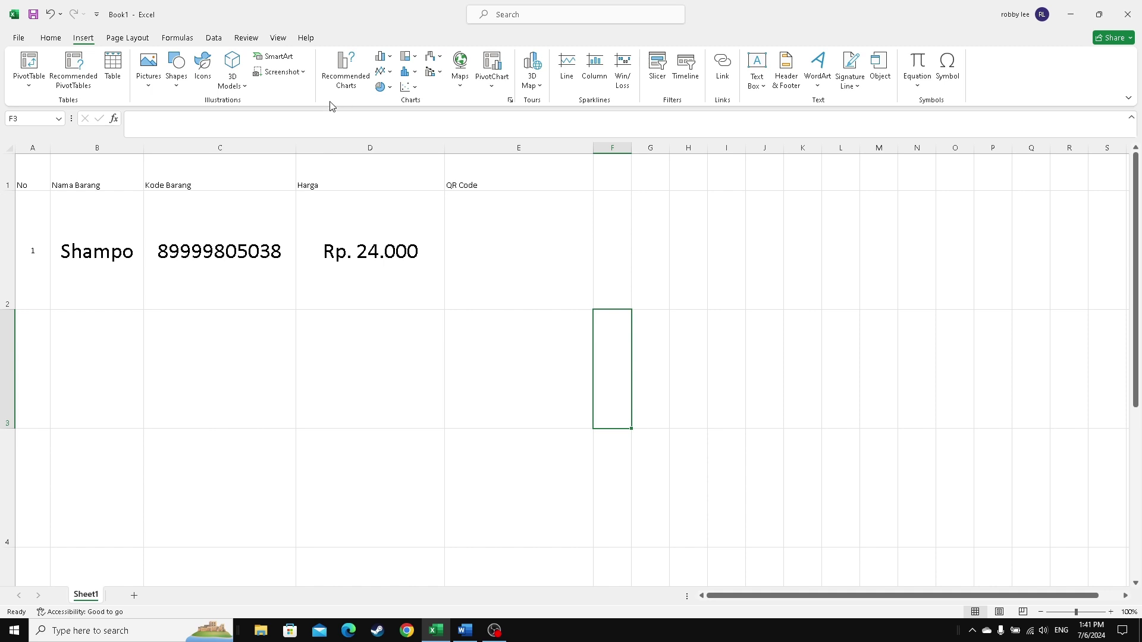
left_click(531, 15)
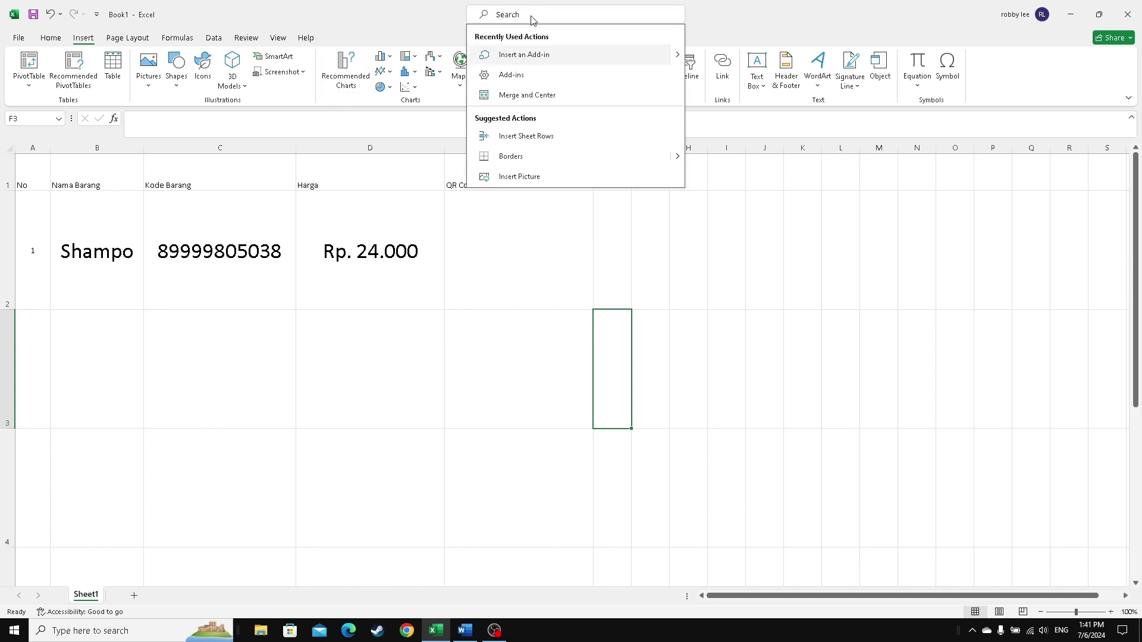
type("addin")
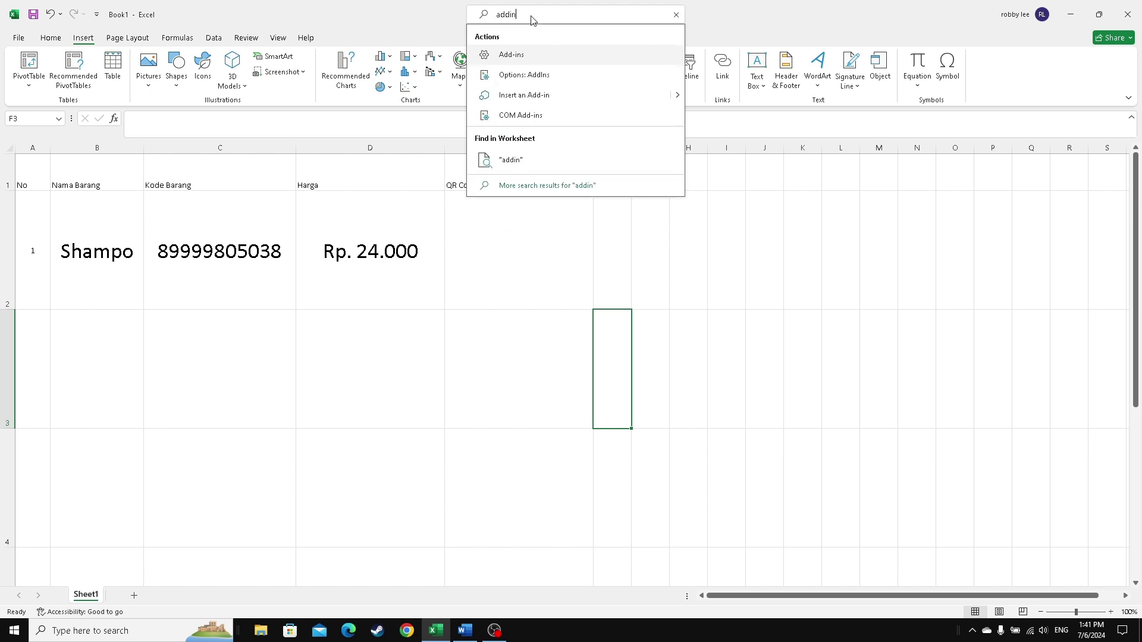
key("BackSpace")
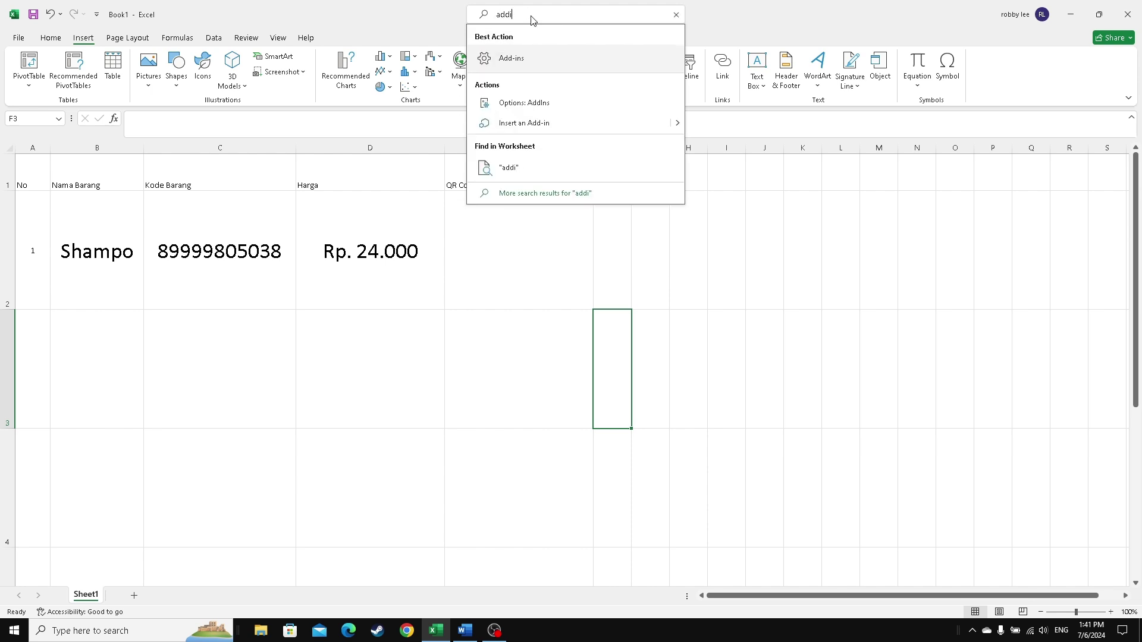
key("BackSpace")
type("in")
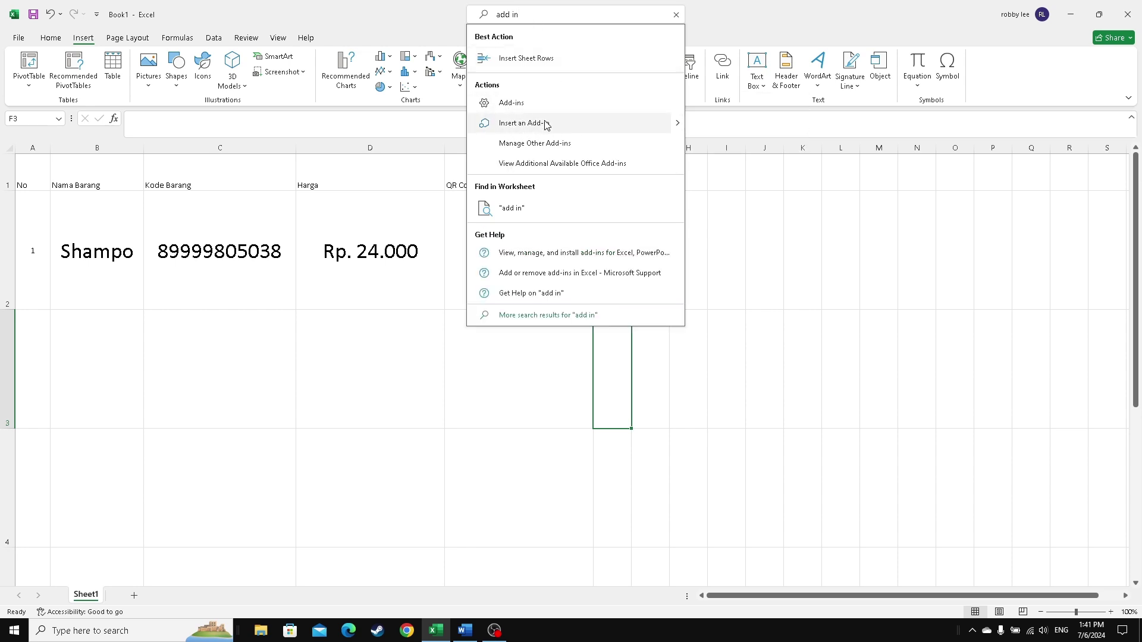
left_click(544, 124)
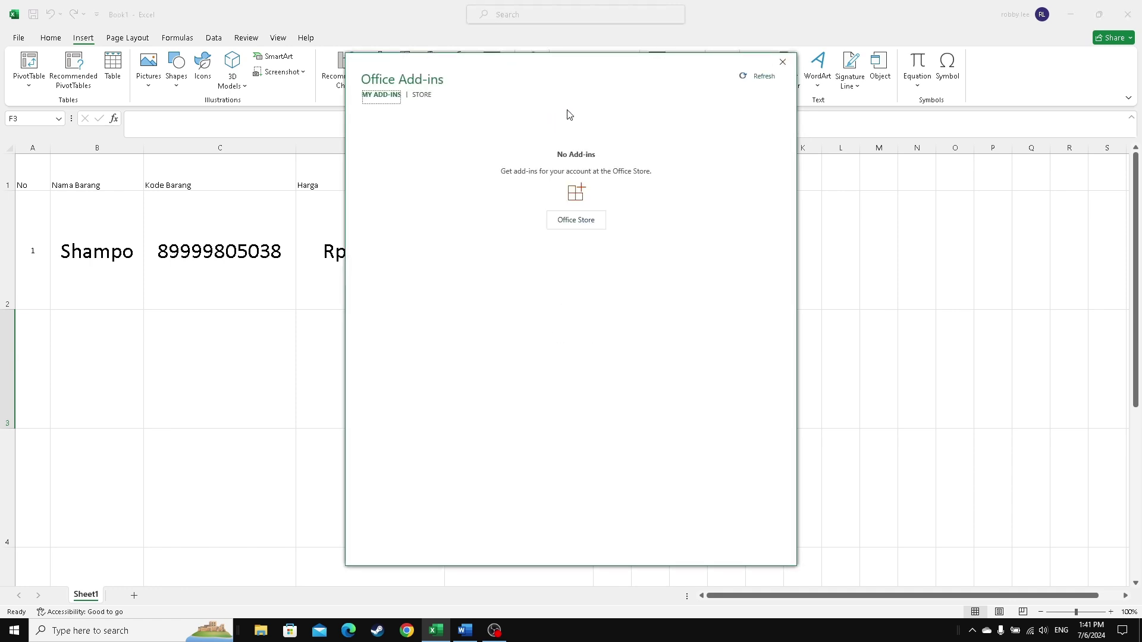
Step: Search the Office Add-ins store for QR4Office and add it, accepting its terms
left_click(425, 95)
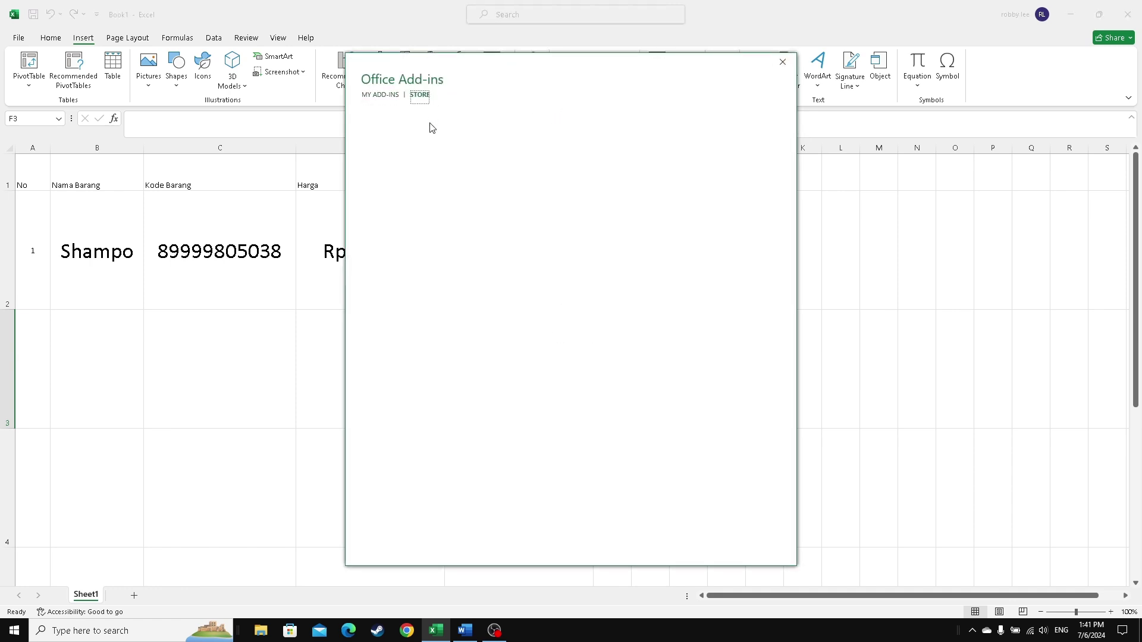
left_click(422, 141)
type("qr4office")
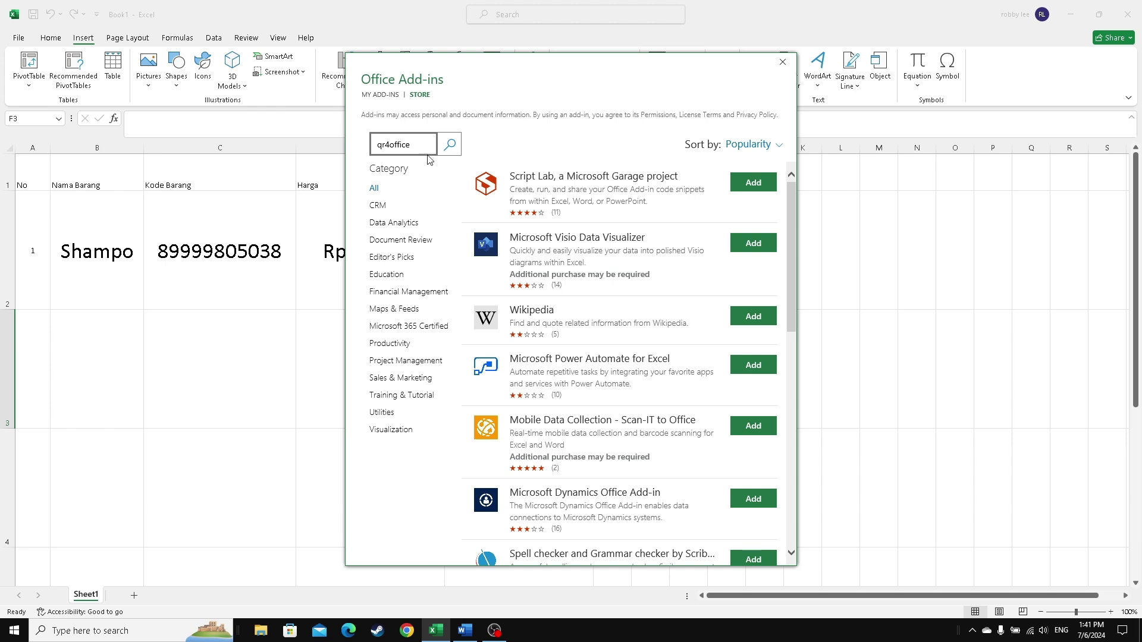
left_click(450, 152)
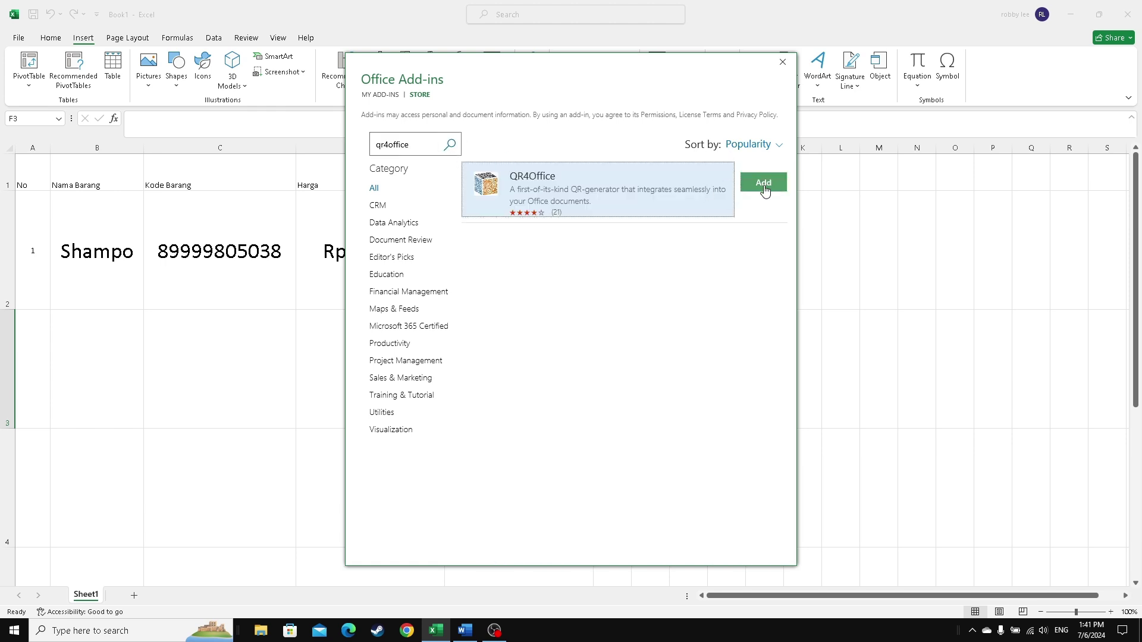
left_click(765, 192)
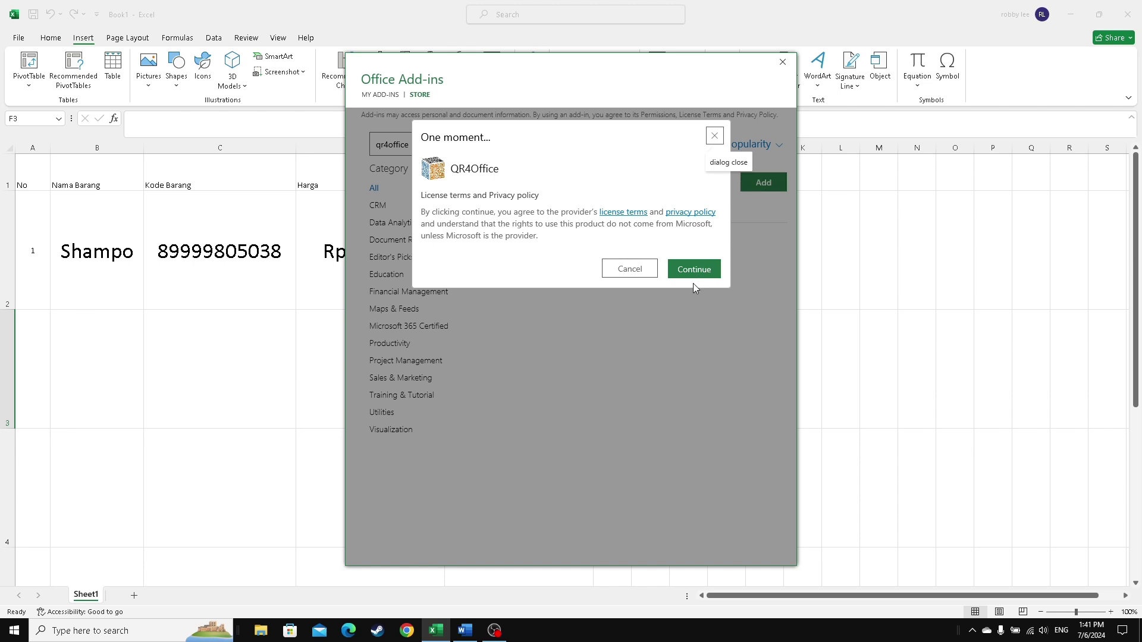
left_click(695, 269)
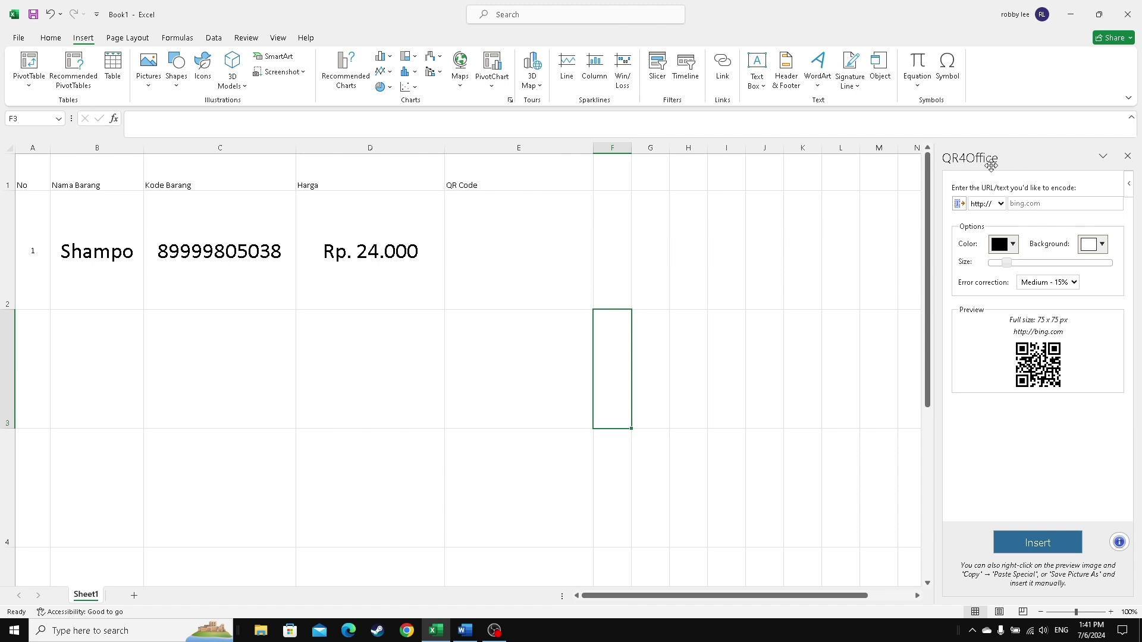
left_click(247, 256)
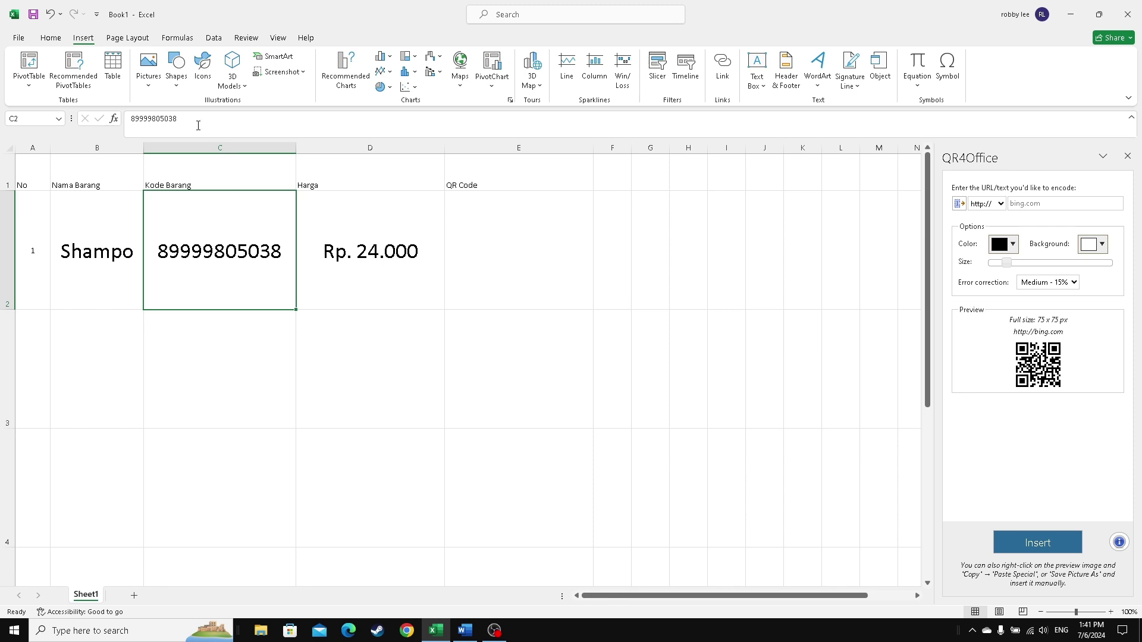
left_click_drag(193, 121, 126, 119)
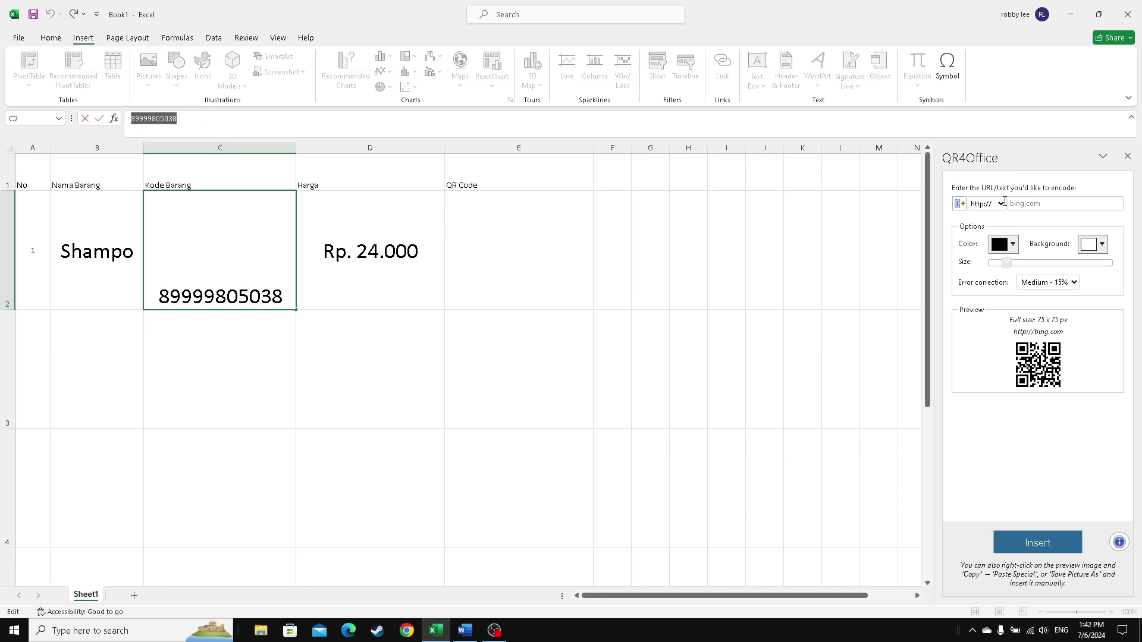
left_click(983, 208)
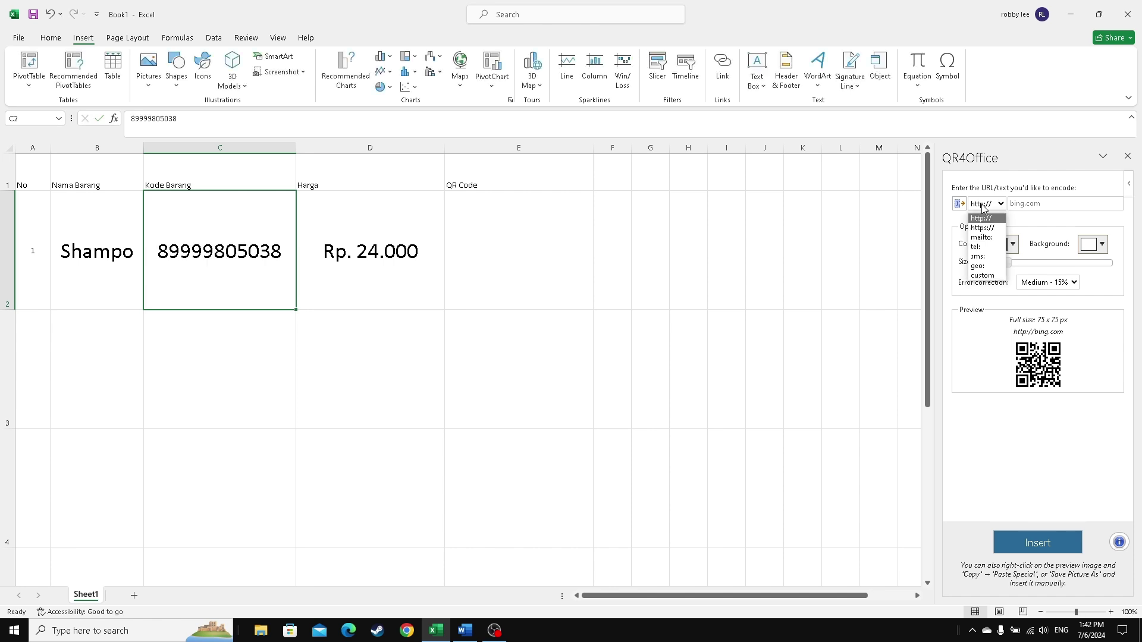
left_click(990, 276)
left_click(1048, 203)
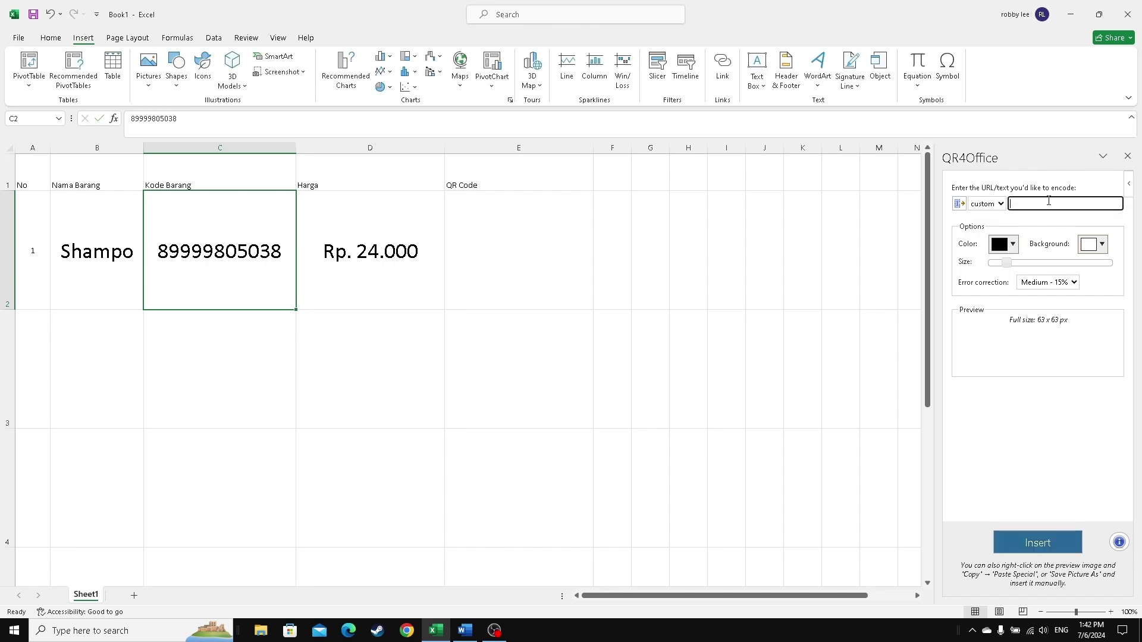
key("ctrl+v")
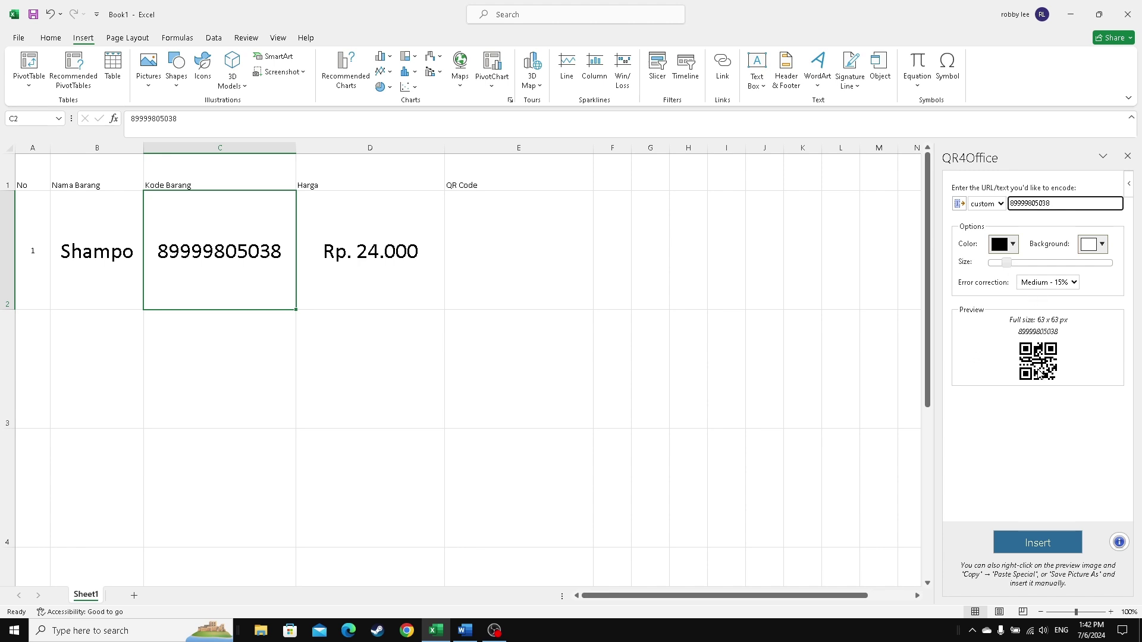
left_click(1011, 551)
left_click(520, 242)
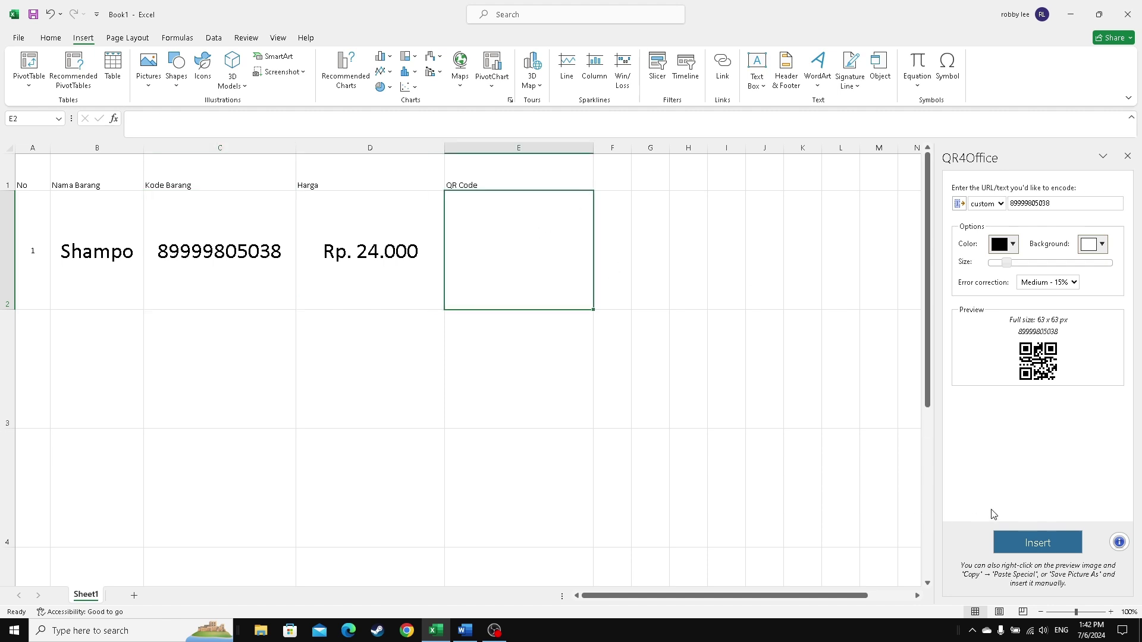
left_click(1022, 543)
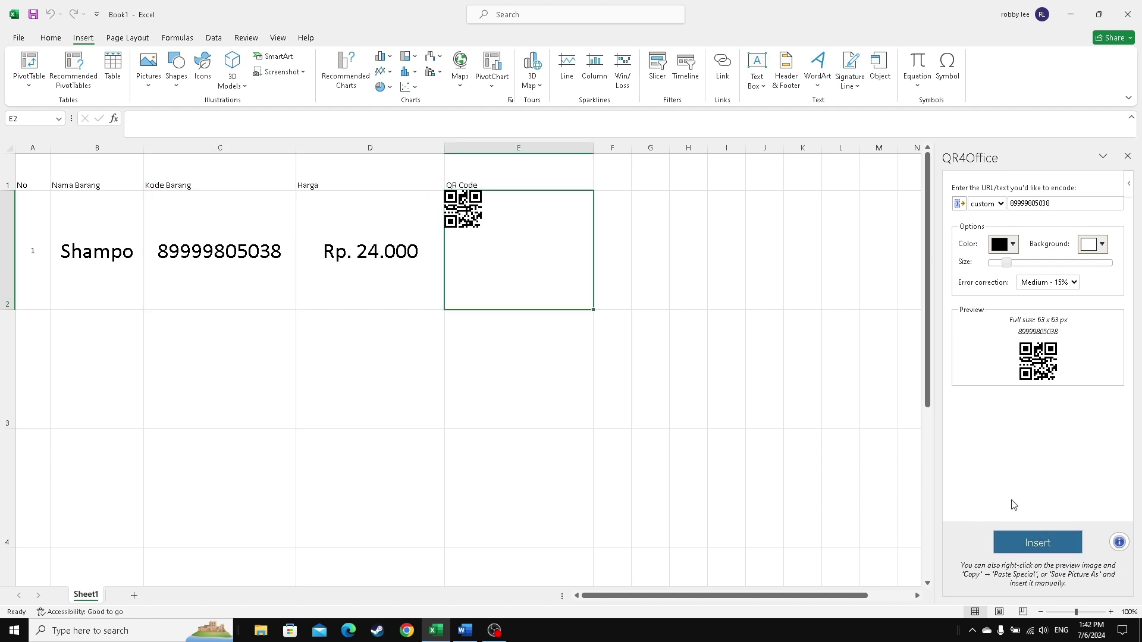
left_click(471, 226)
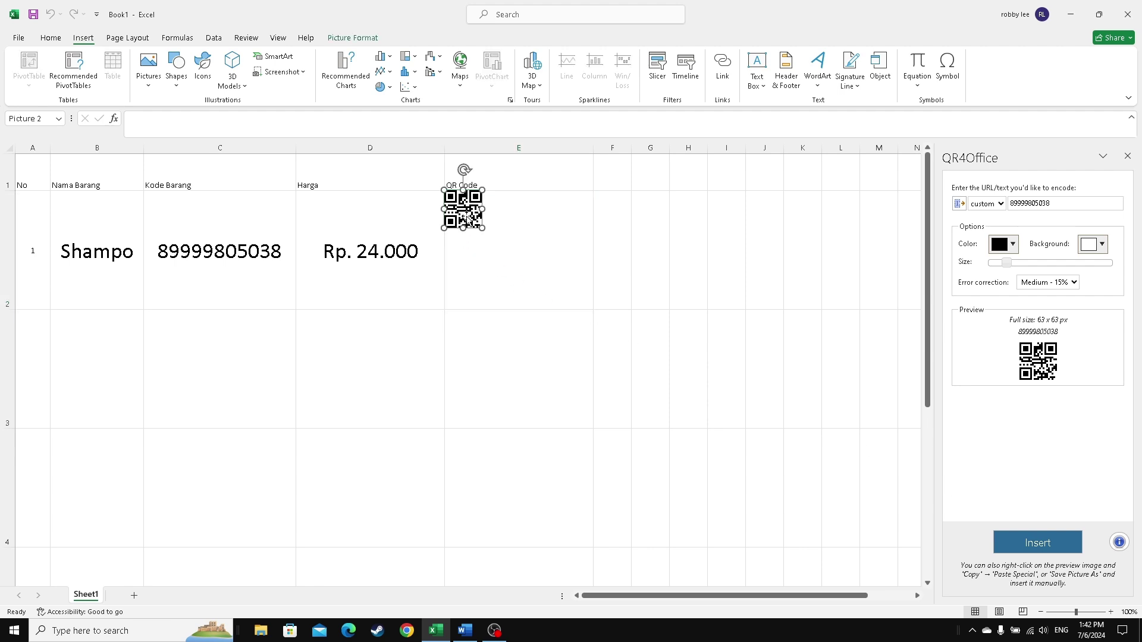
mouse_move(469, 220)
left_mouse_down()
mouse_move(525, 242)
mouse_move(511, 234)
mouse_move(573, 291)
mouse_move(536, 253)
left_mouse_up()
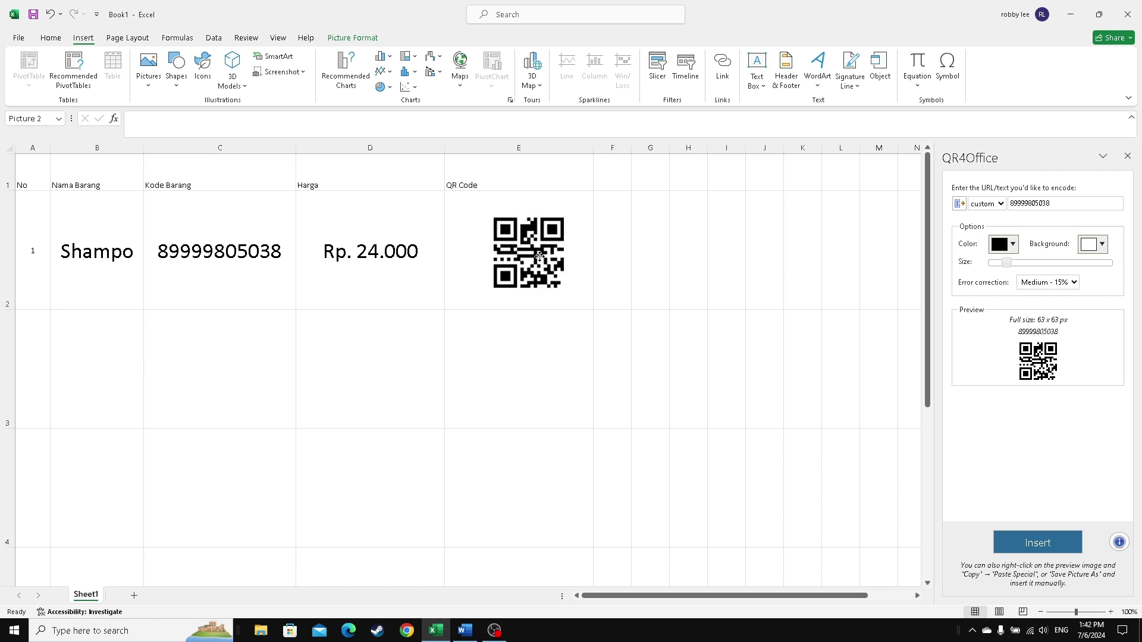
mouse_move(554, 213)
left_mouse_down()
mouse_move(561, 207)
mouse_move(541, 244)
left_mouse_up()
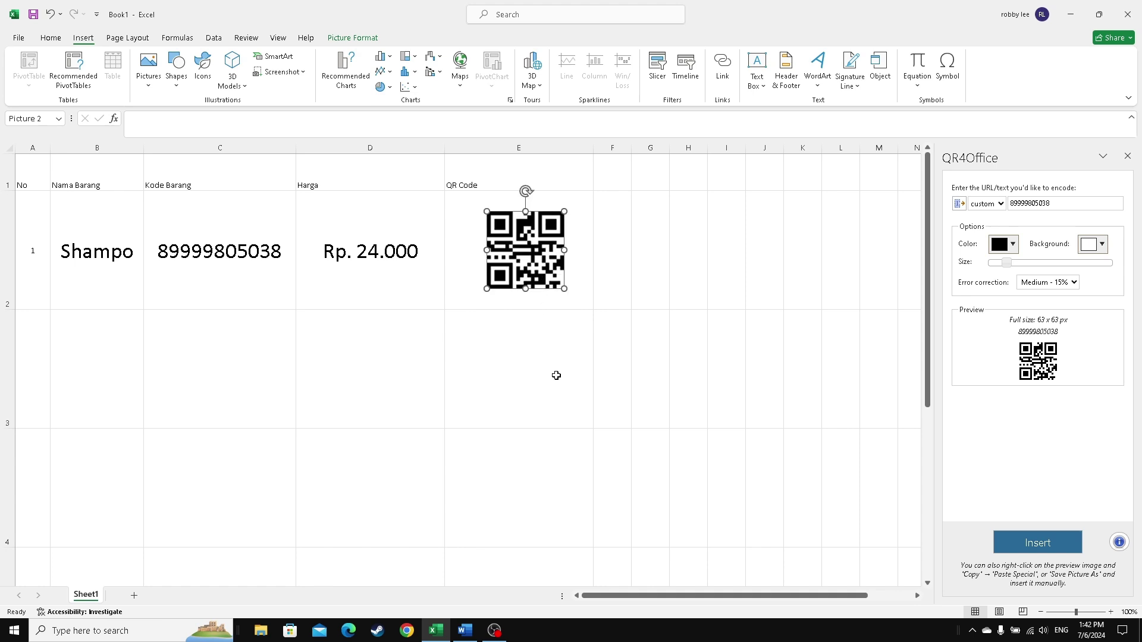